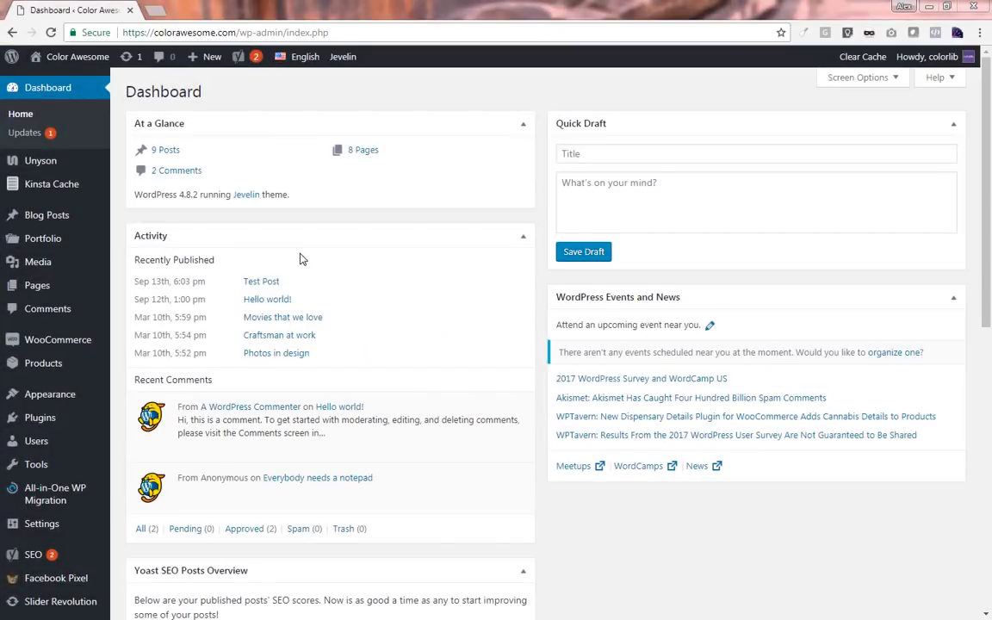
# Check that Yoast SEO is among the installed plugins and open its configuration wizard
pyautogui.click(38, 418)
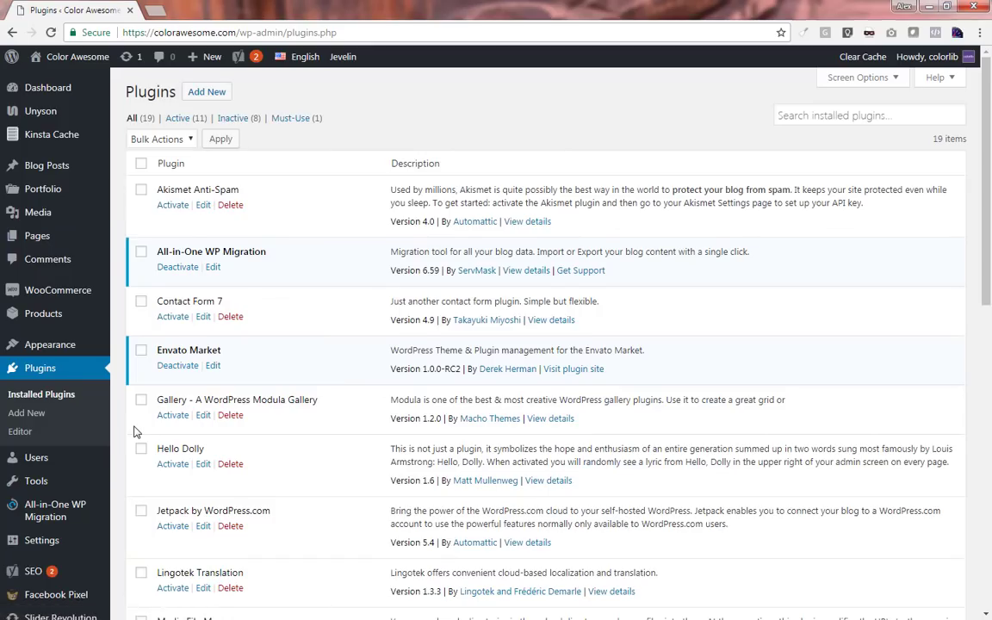
pyautogui.scroll(-8, 138, 432)
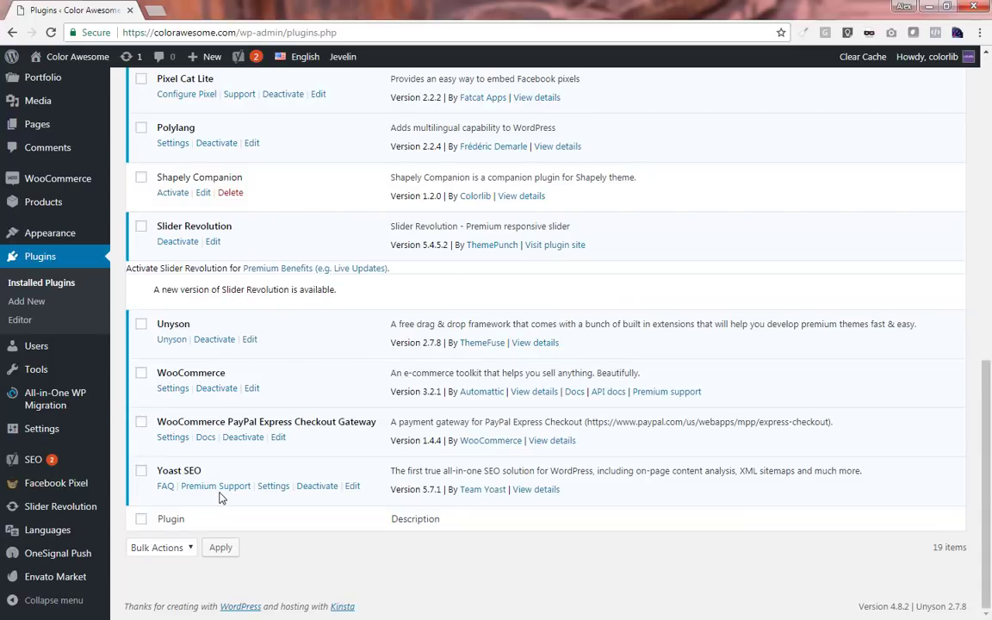
pyautogui.click(33, 461)
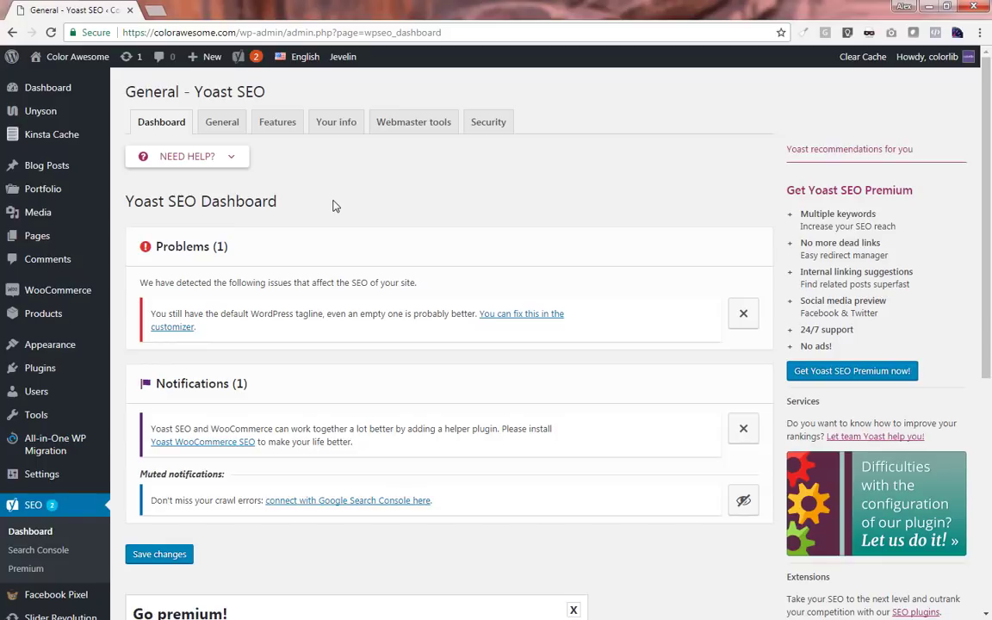
pyautogui.click(224, 129)
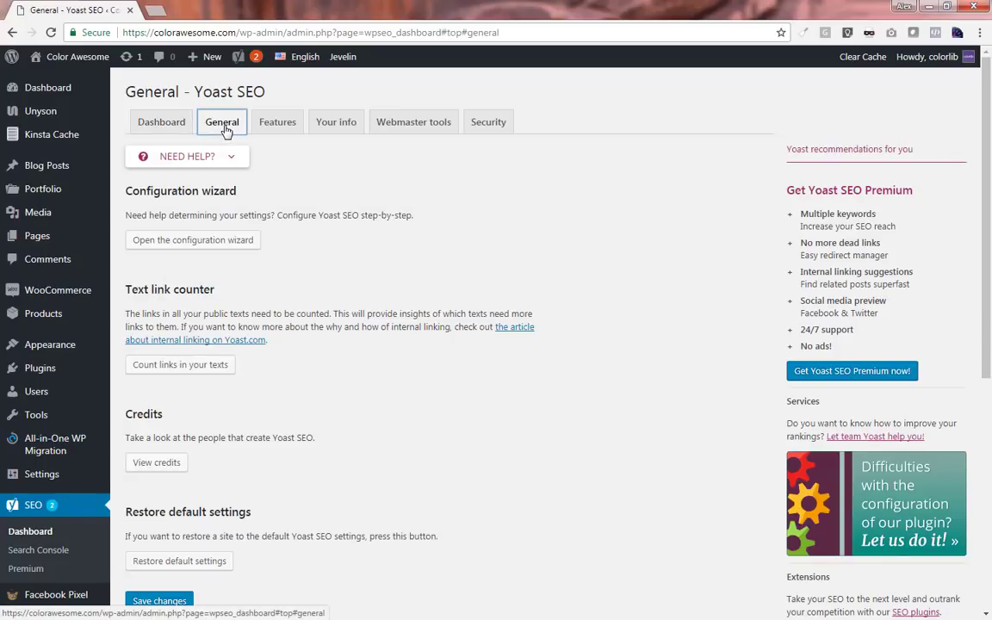
pyautogui.click(240, 241)
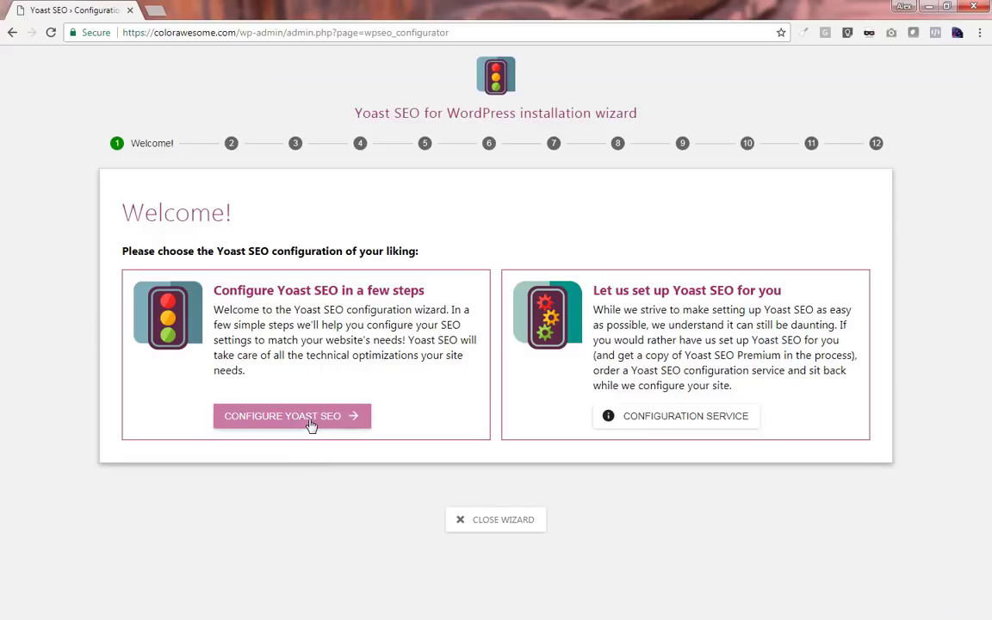
# Start the self-guided Yoast SEO configuration, complete its second step and set the site type to a corporation
pyautogui.click(308, 418)
pyautogui.click(239, 312)
pyautogui.click(834, 402)
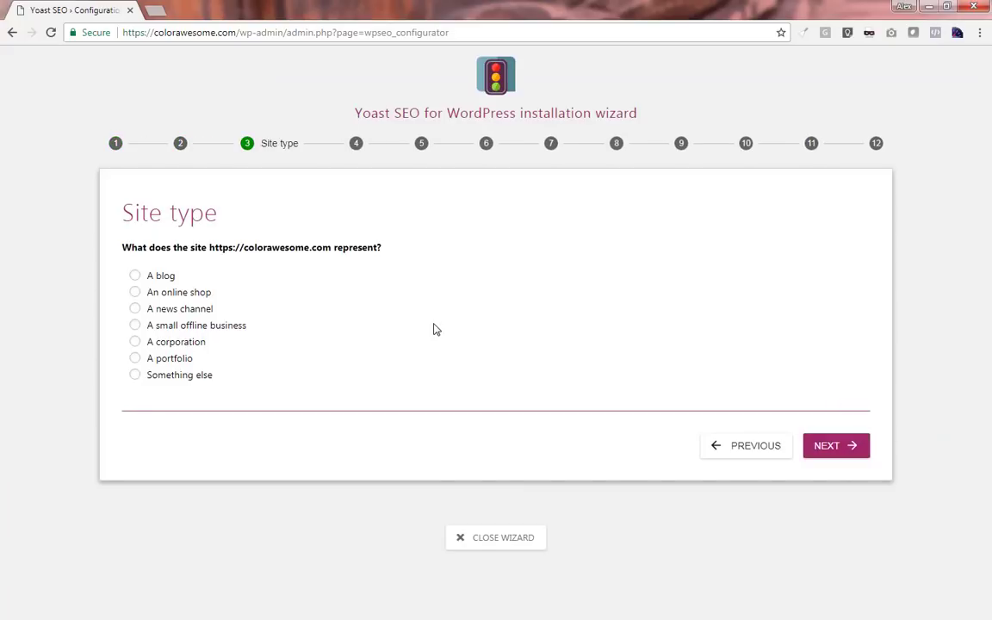
pyautogui.click(134, 341)
pyautogui.click(836, 445)
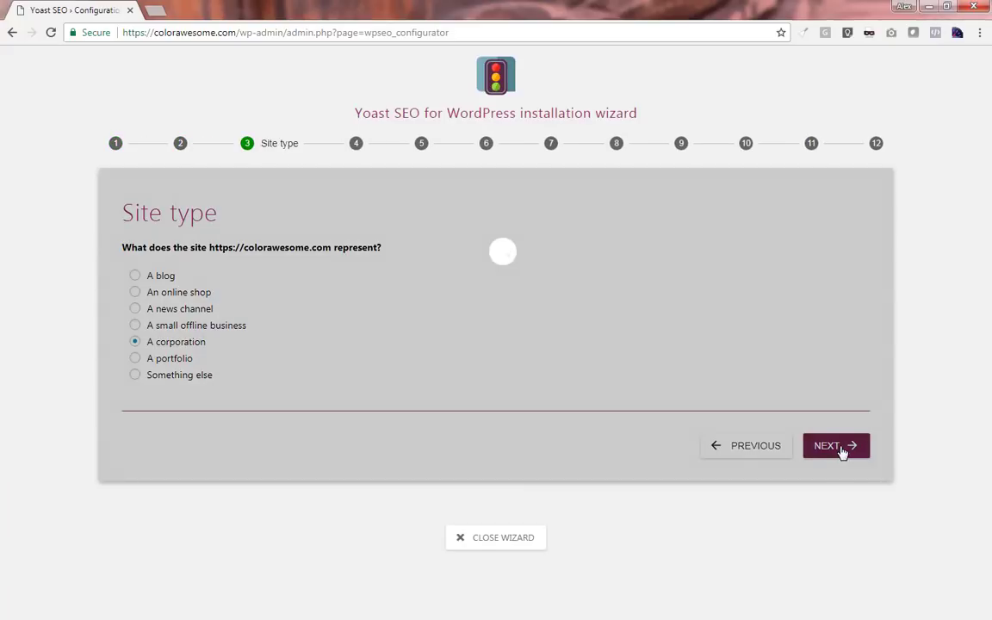
# Specify that the site represents a company named ColorLib, without adding a logo
pyautogui.click(135, 311)
pyautogui.click(277, 382)
pyautogui.write('ColorLib')
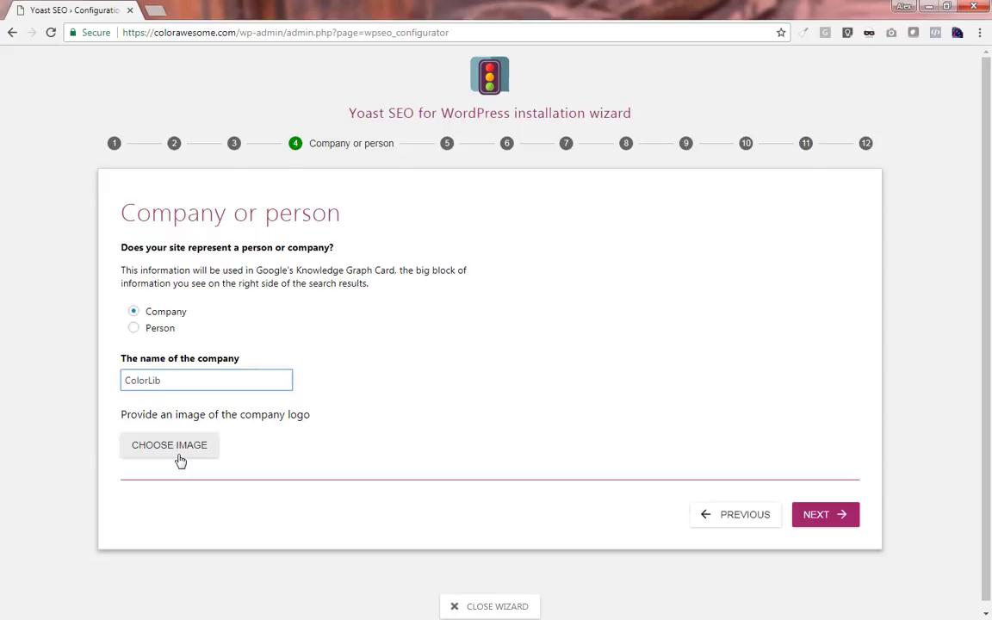
pyautogui.click(816, 520)
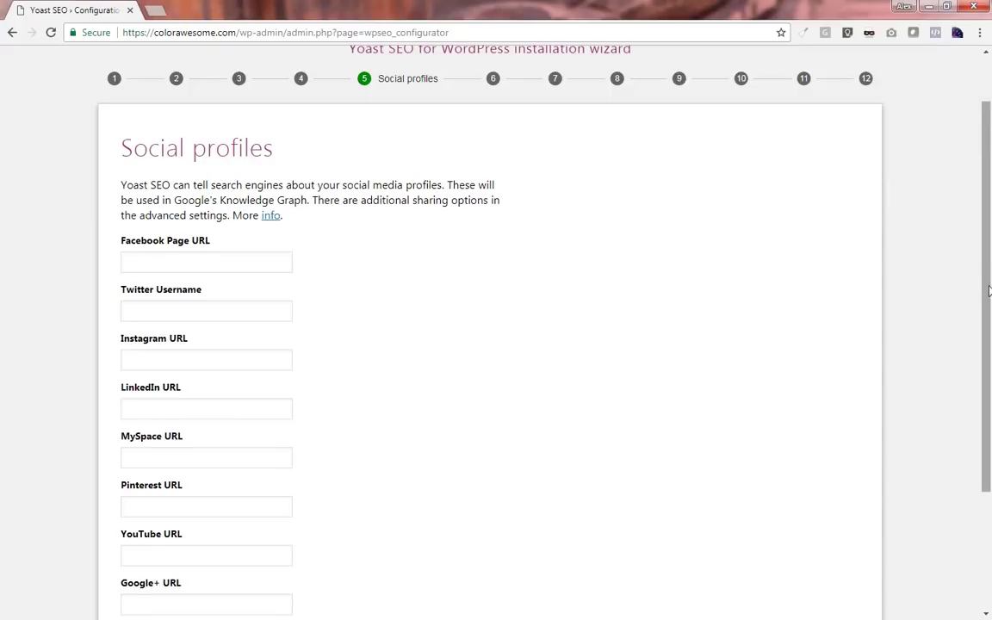
# Leave the social profiles empty and set the Products and Projects post types to hidden
pyautogui.scroll(-1, 986, 288)
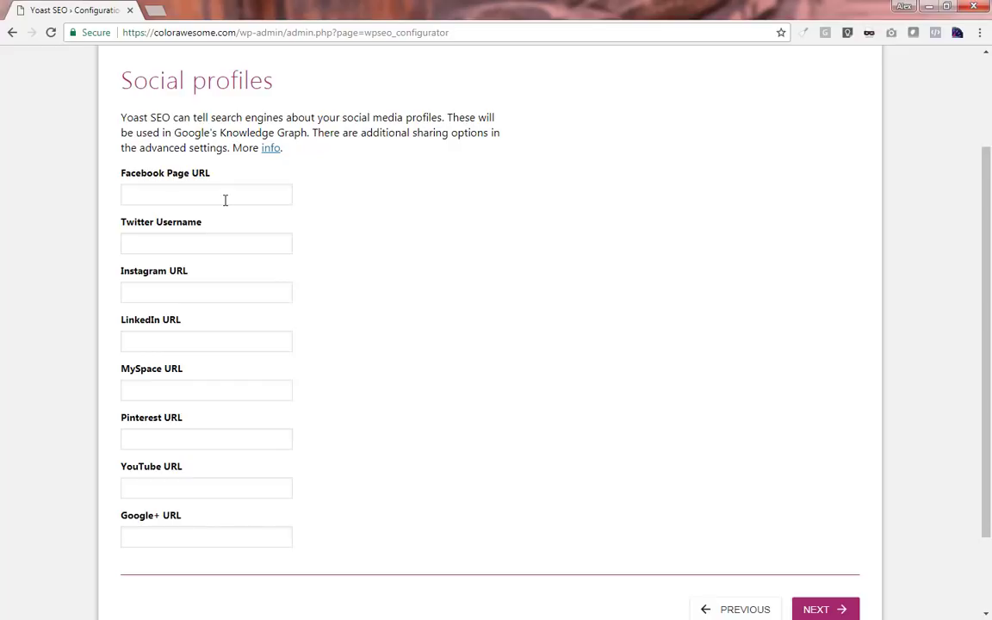
pyautogui.click(823, 611)
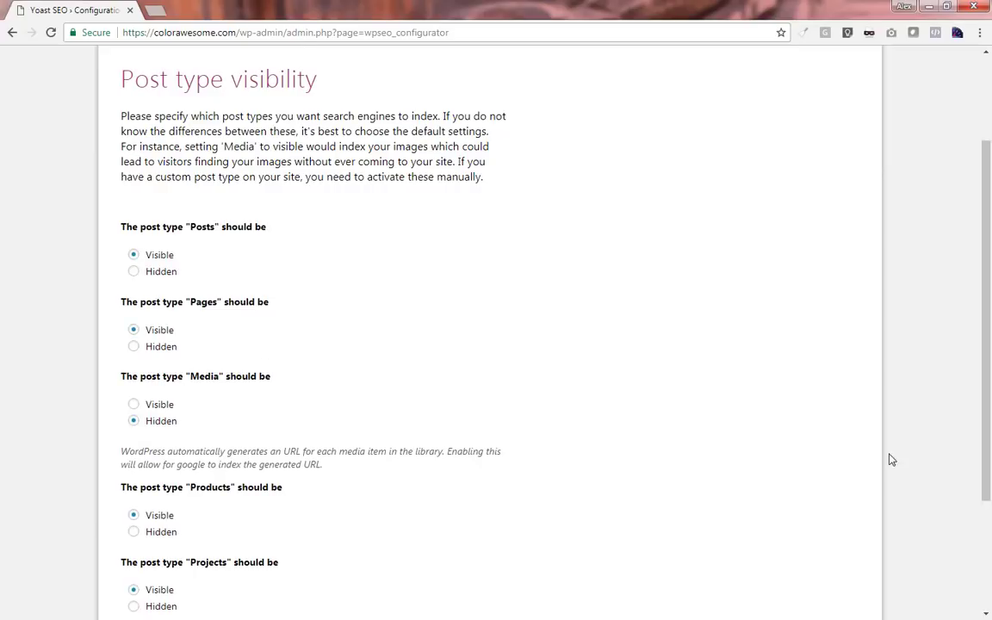
pyautogui.scroll(-2, 517, 387)
pyautogui.click(134, 465)
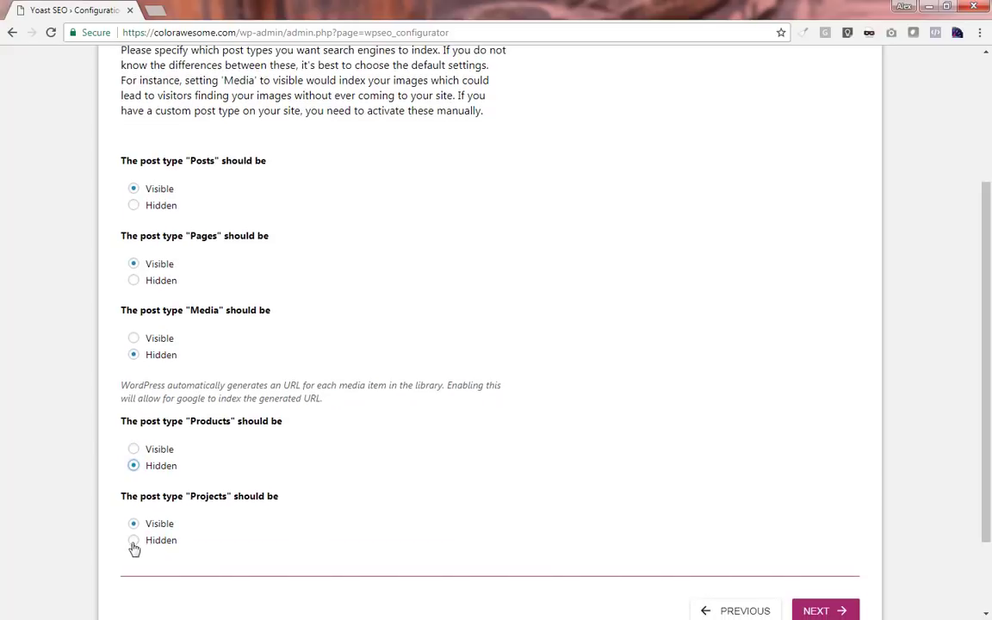
pyautogui.click(133, 543)
pyautogui.click(818, 611)
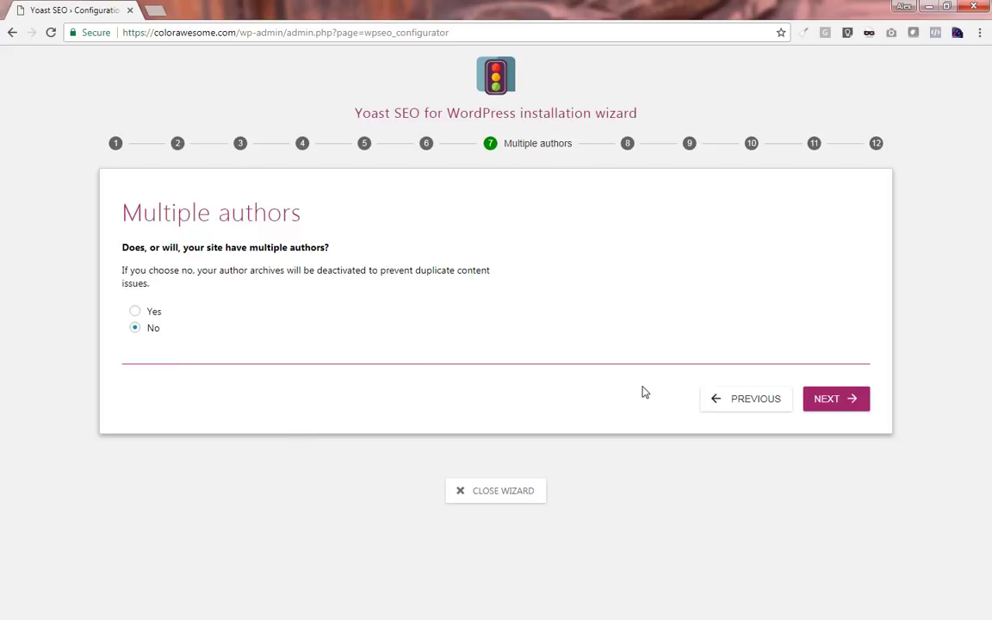
# Keep multiple authors set to No, skip the Google Search Console authorization and accept the default title settings
pyautogui.click(835, 400)
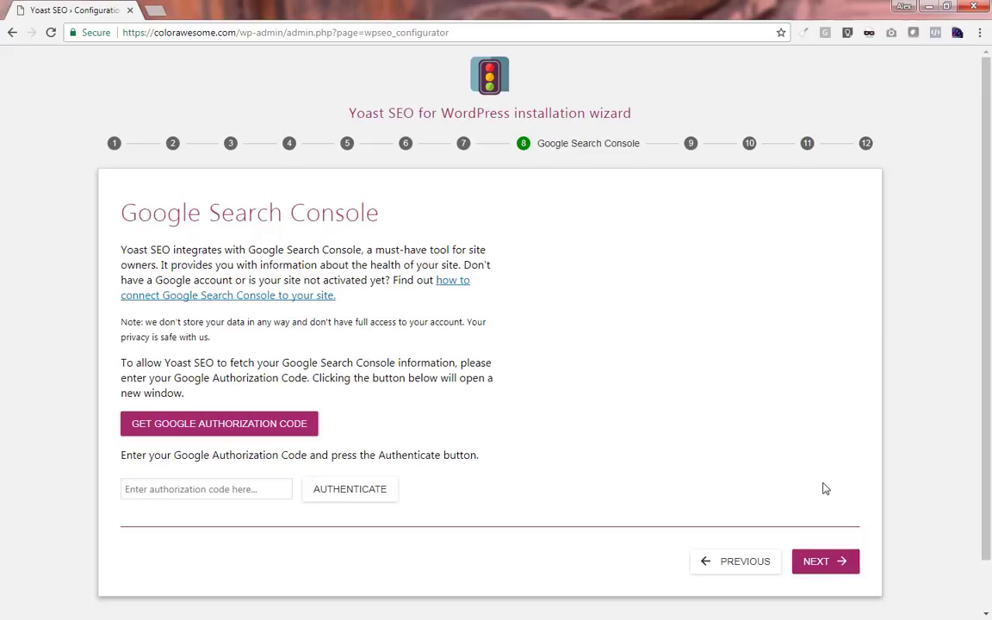
pyautogui.click(825, 563)
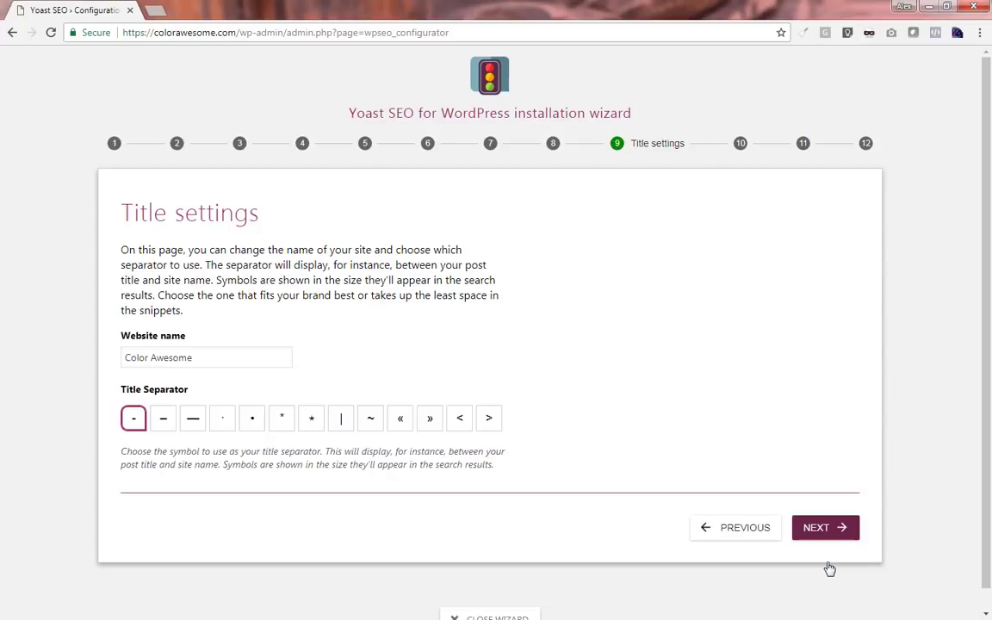
pyautogui.click(826, 533)
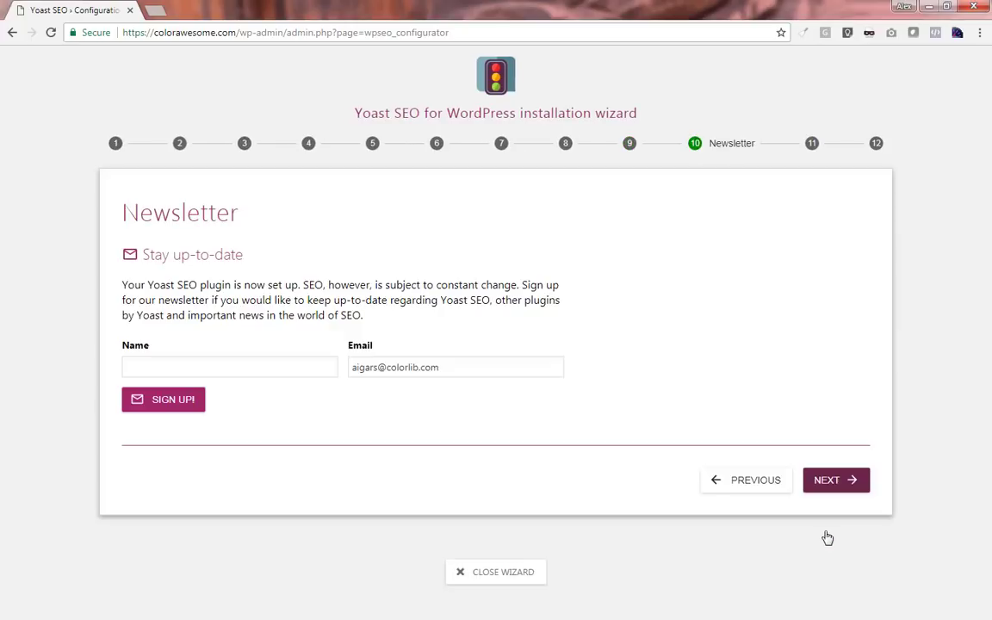
# Clear the newsletter e-mail, skip the newsletter and recommendations, and close the completed wizard
pyautogui.tripleClick(451, 365)
pyautogui.press('BackSpace')
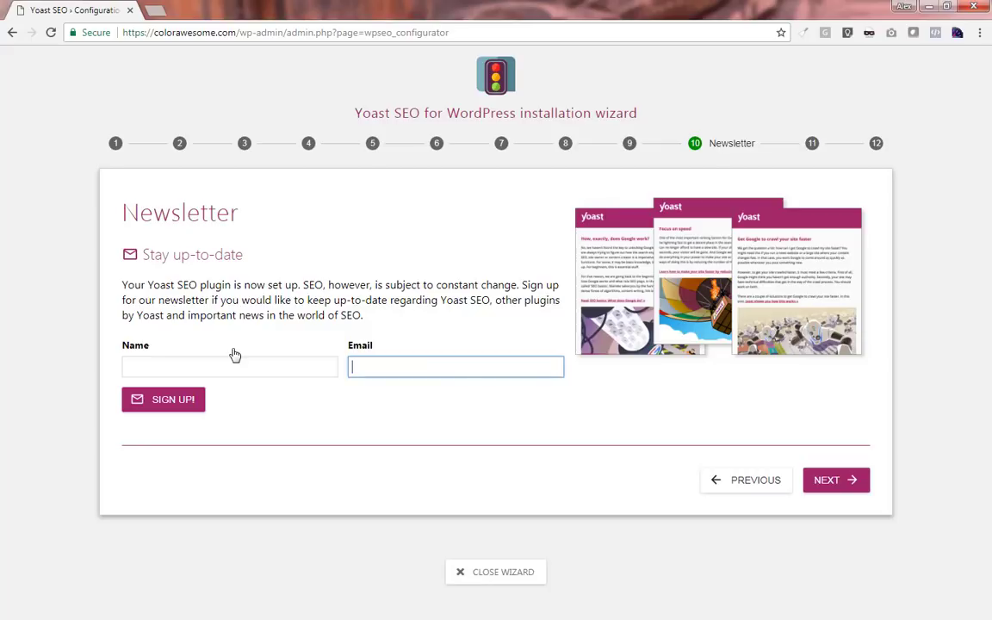
pyautogui.click(832, 482)
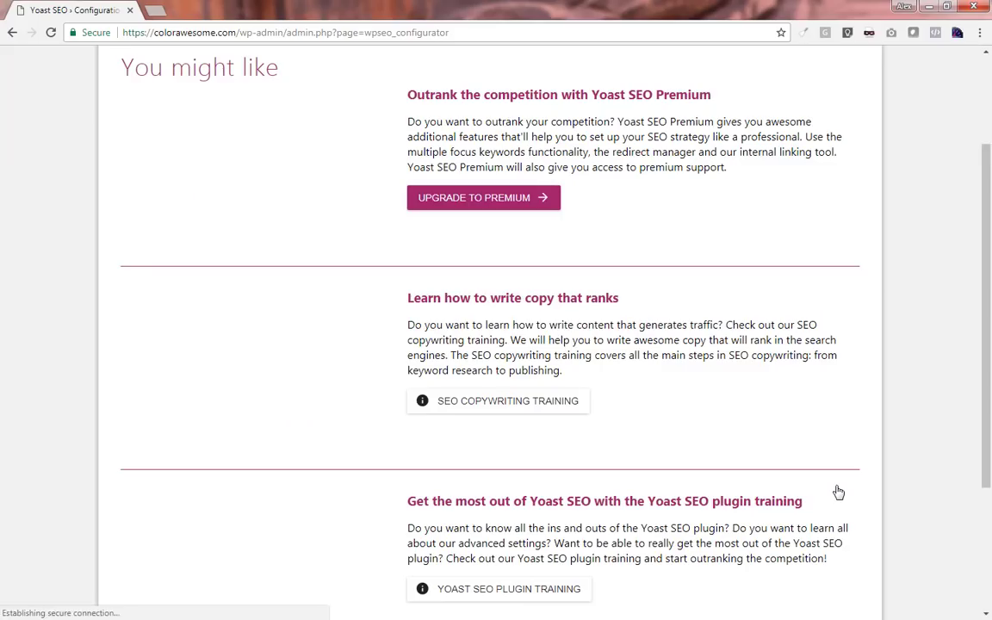
pyautogui.scroll(-3, 987, 523)
pyautogui.click(829, 508)
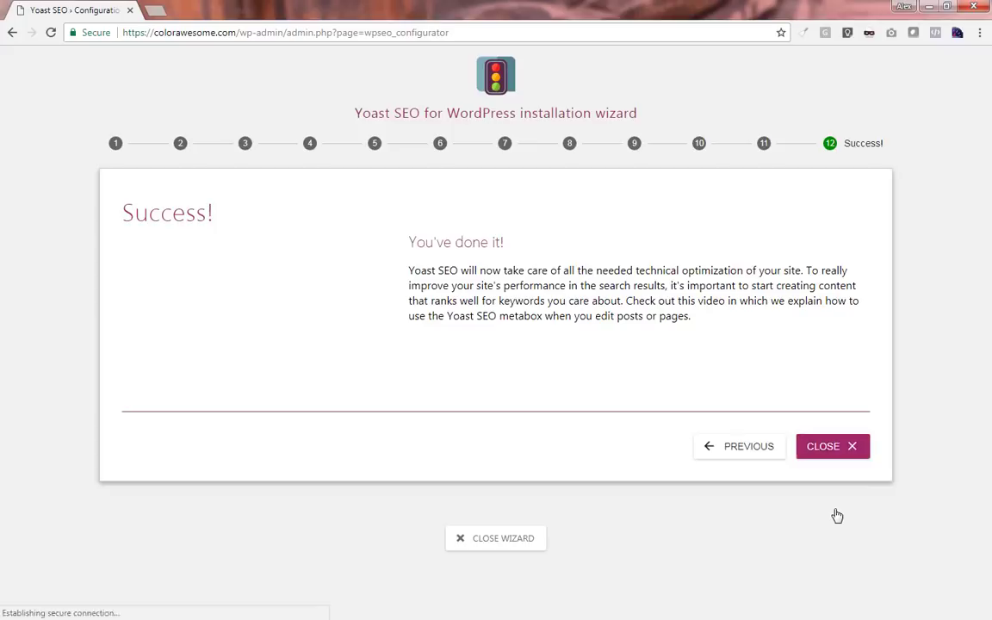
pyautogui.click(834, 458)
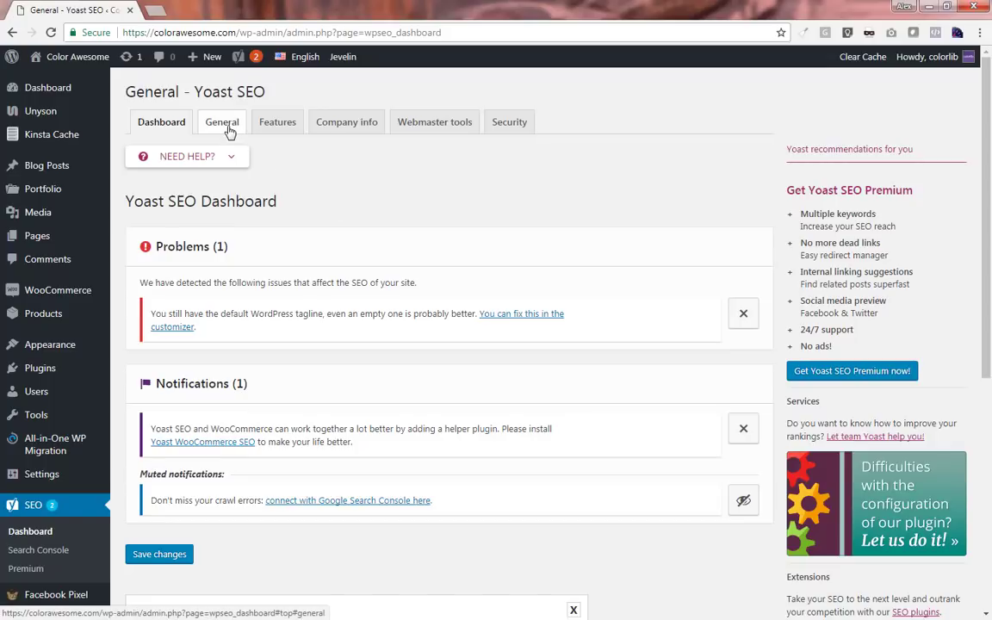
# Enable the advanced settings pages, disable the admin bar menu and save the Yoast SEO feature settings
pyautogui.click(274, 129)
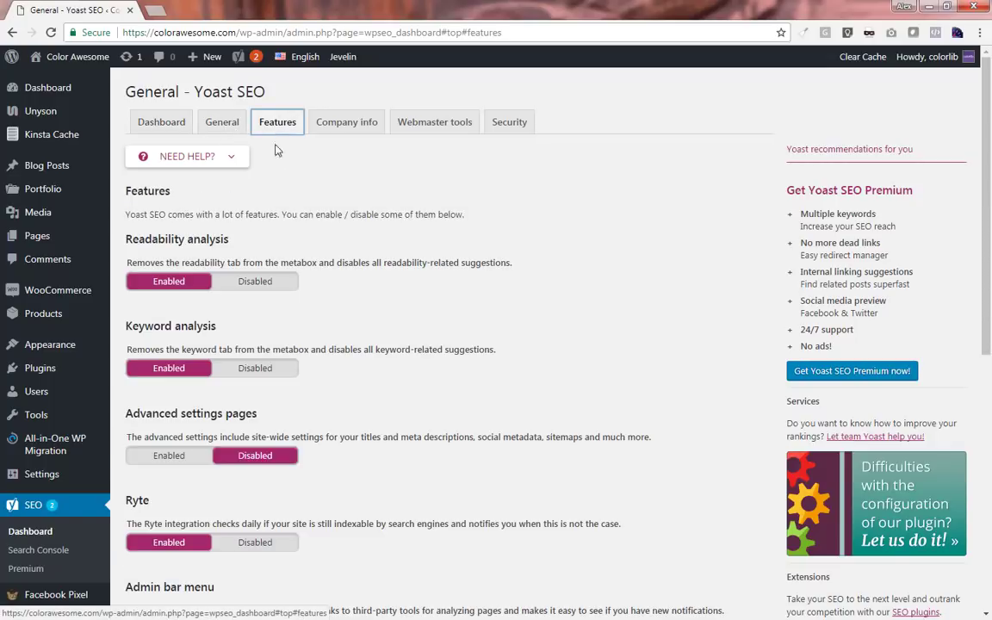
pyautogui.click(166, 459)
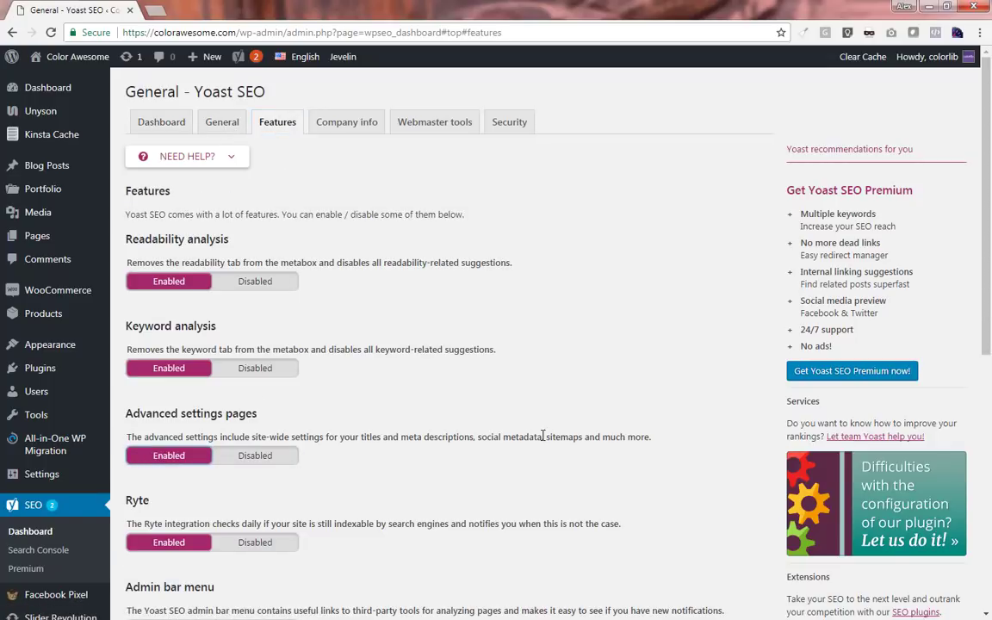
pyautogui.scroll(-2, 430, 509)
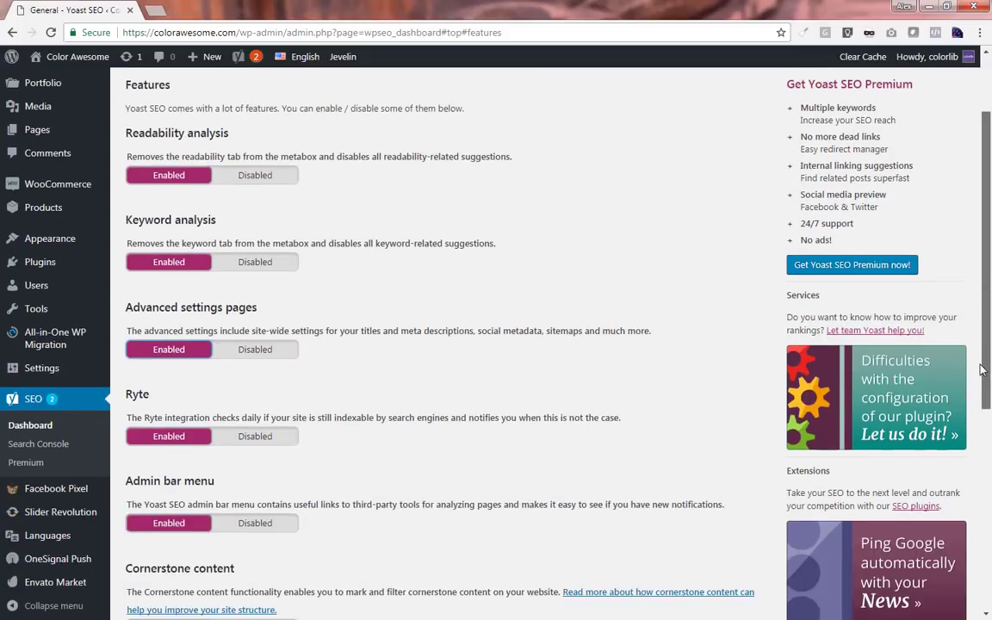
pyautogui.click(265, 521)
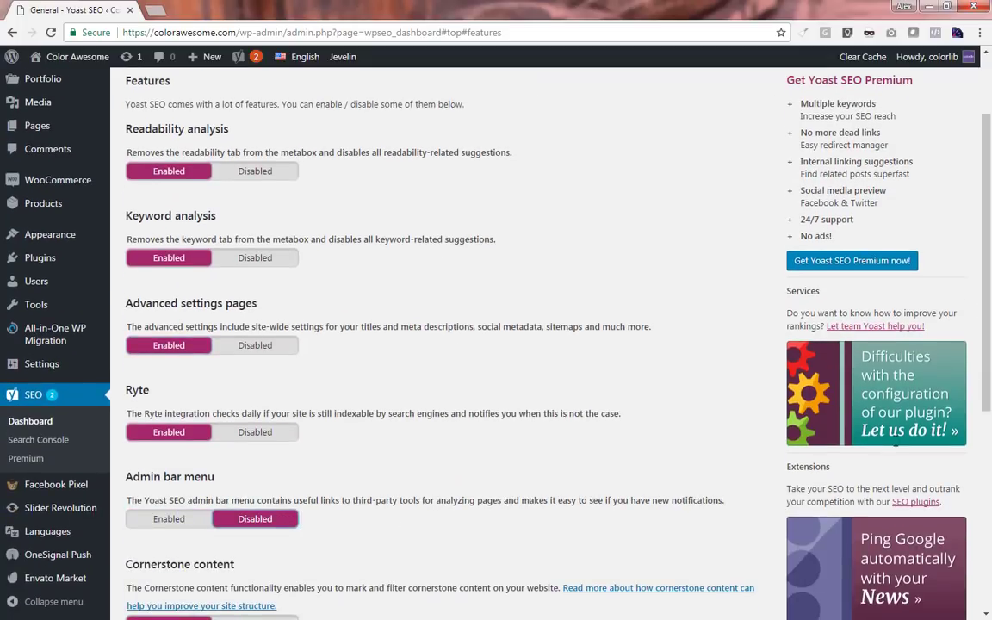
pyautogui.scroll(-5, 989, 385)
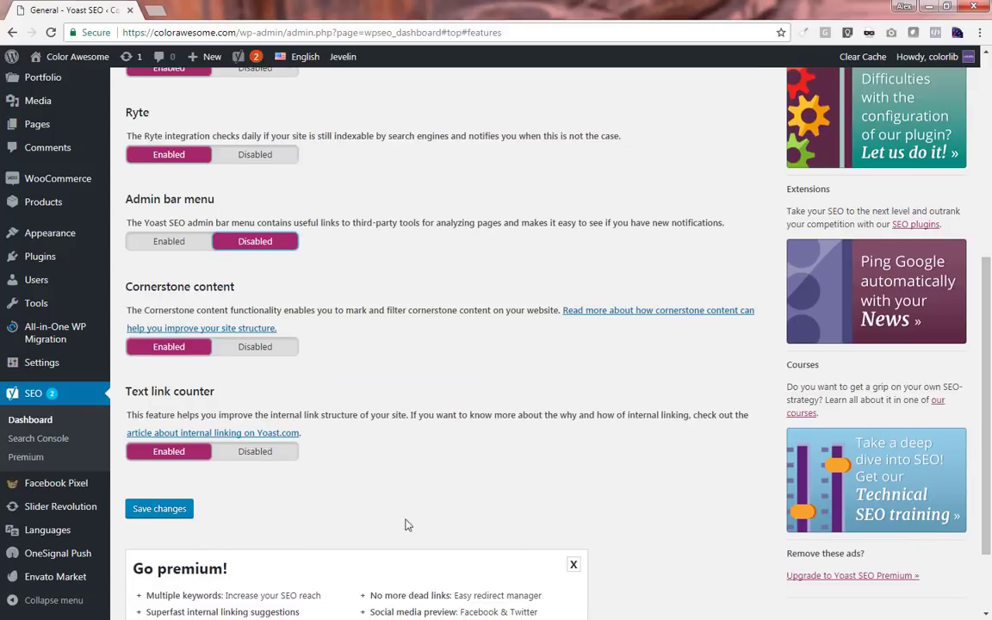
pyautogui.click(164, 511)
# Set the website's alternate name to ColorLib in the Yoast SEO company information
pyautogui.click(346, 164)
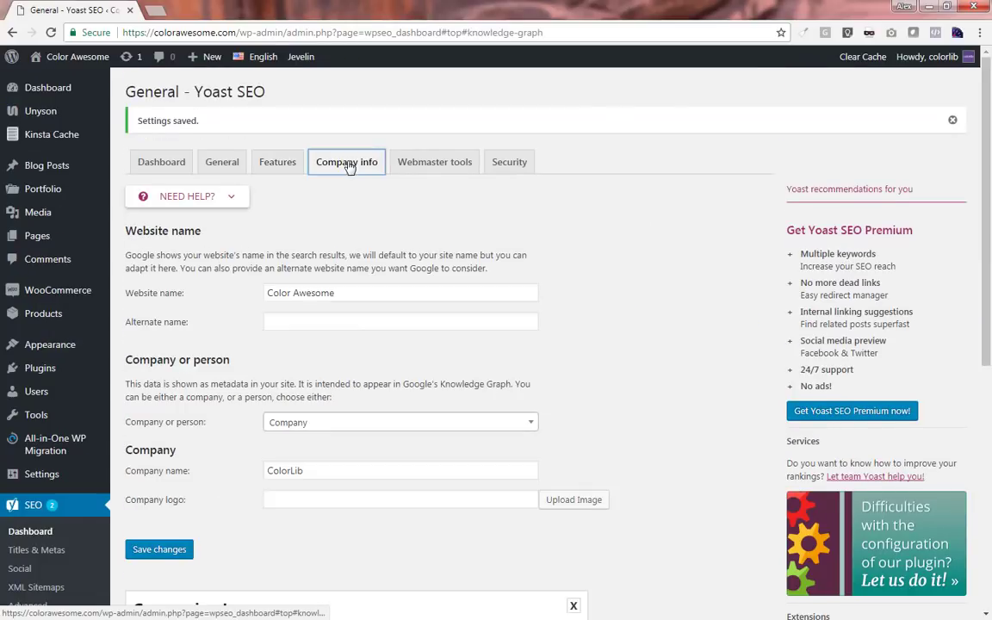
pyautogui.click(346, 322)
pyautogui.write('ColorLib')
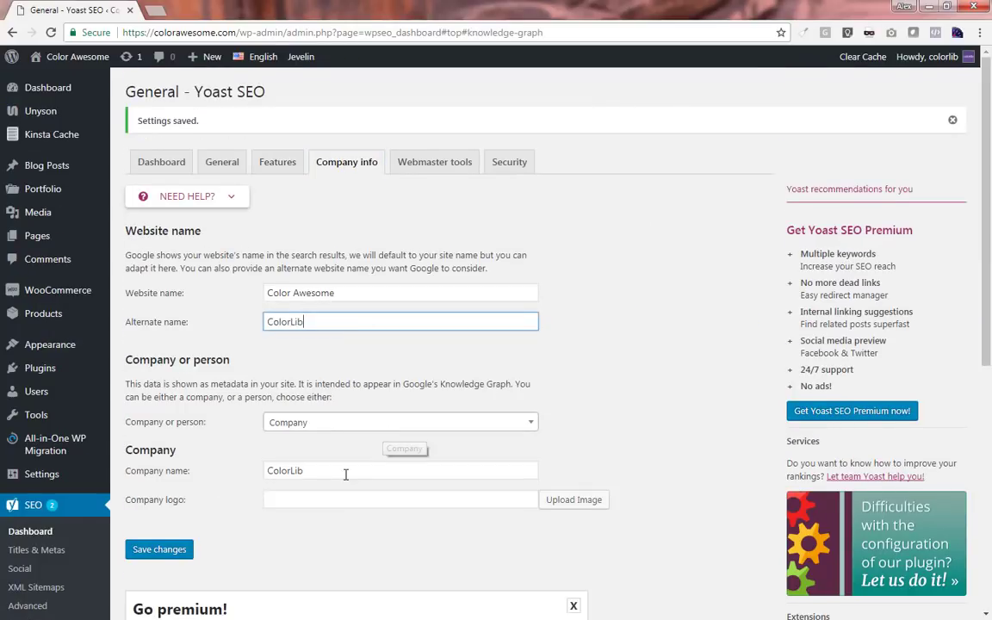
# Open Google's ownership verification for the site, choose the HTML tag alternate method and select the whole meta tag
pyautogui.click(436, 166)
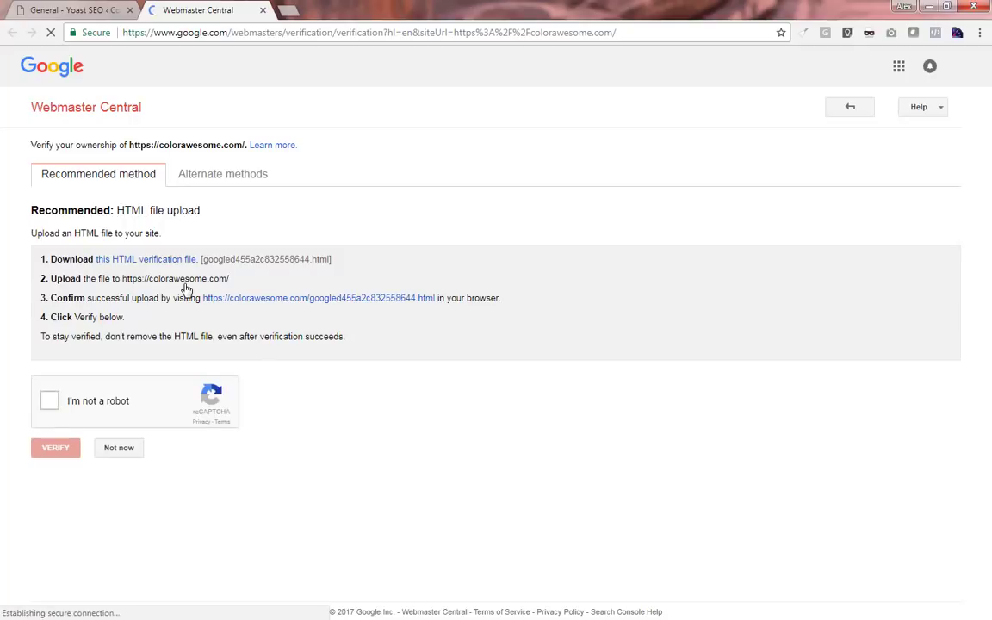
pyautogui.click(248, 184)
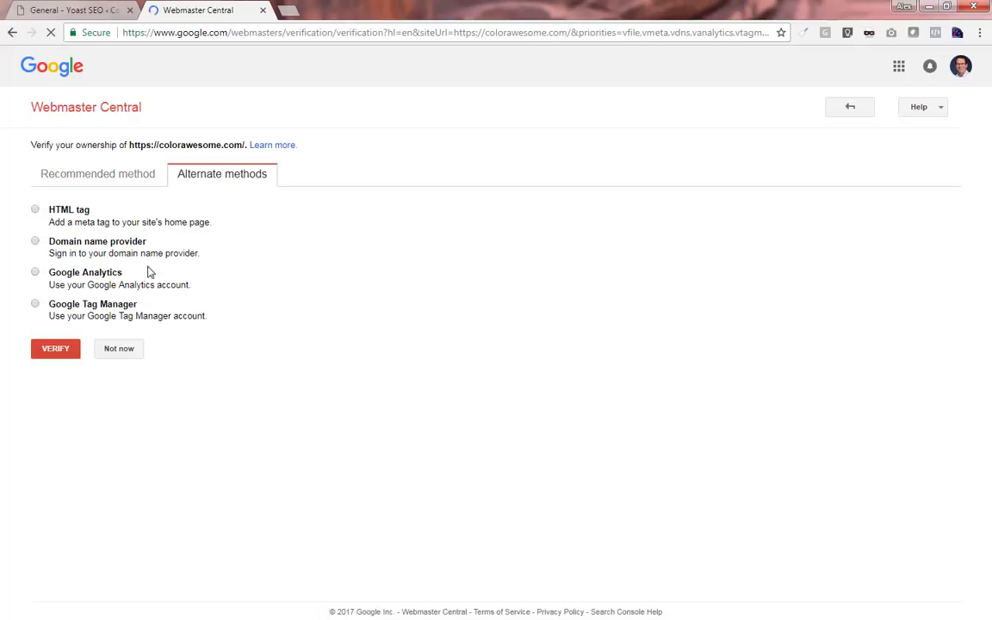
pyautogui.click(35, 210)
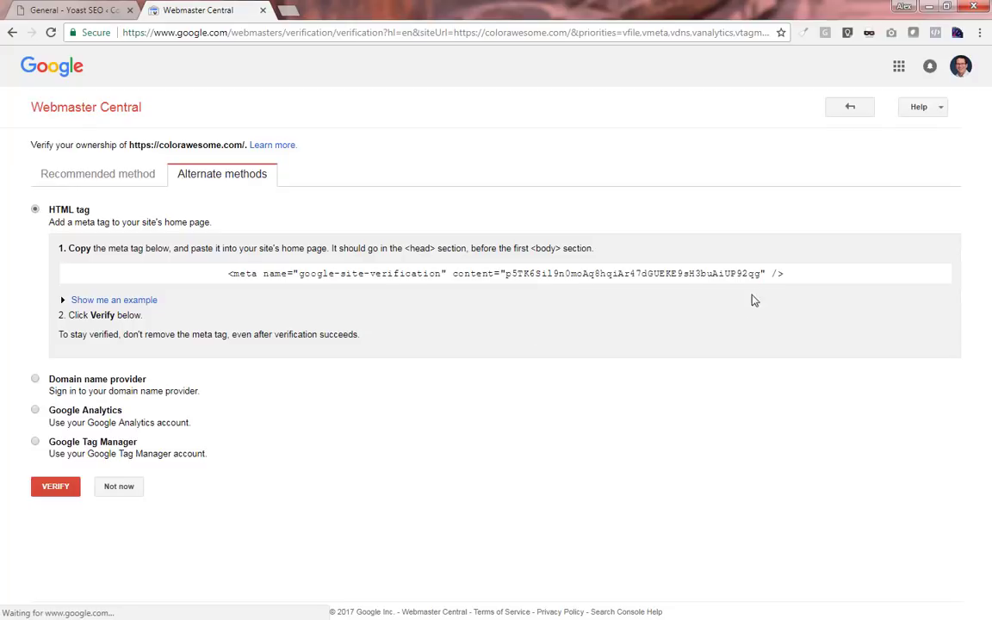
pyautogui.moveTo(757, 274); pyautogui.dragTo(527, 270)
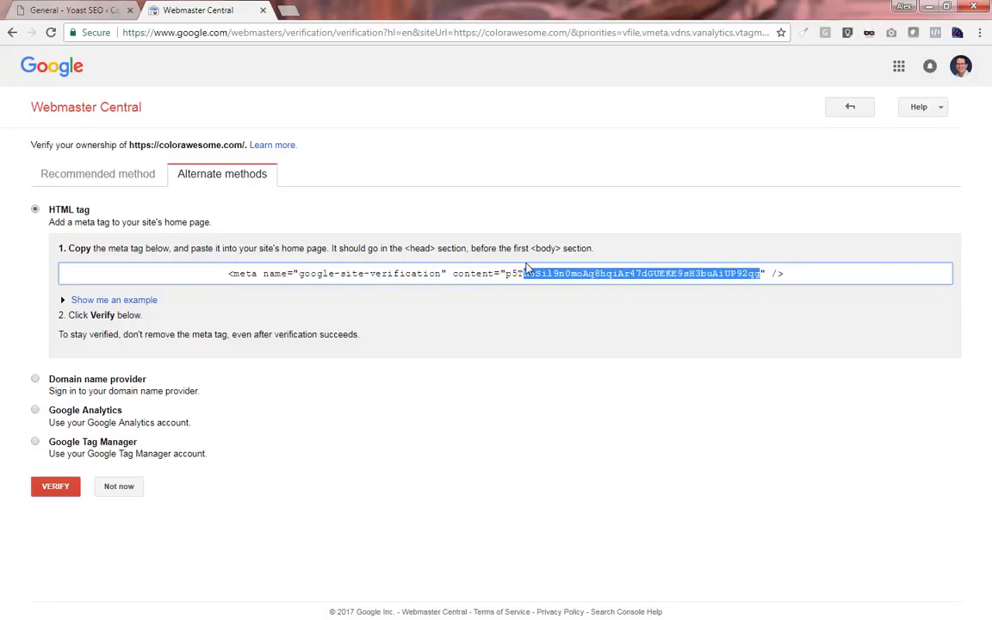
pyautogui.click(508, 269)
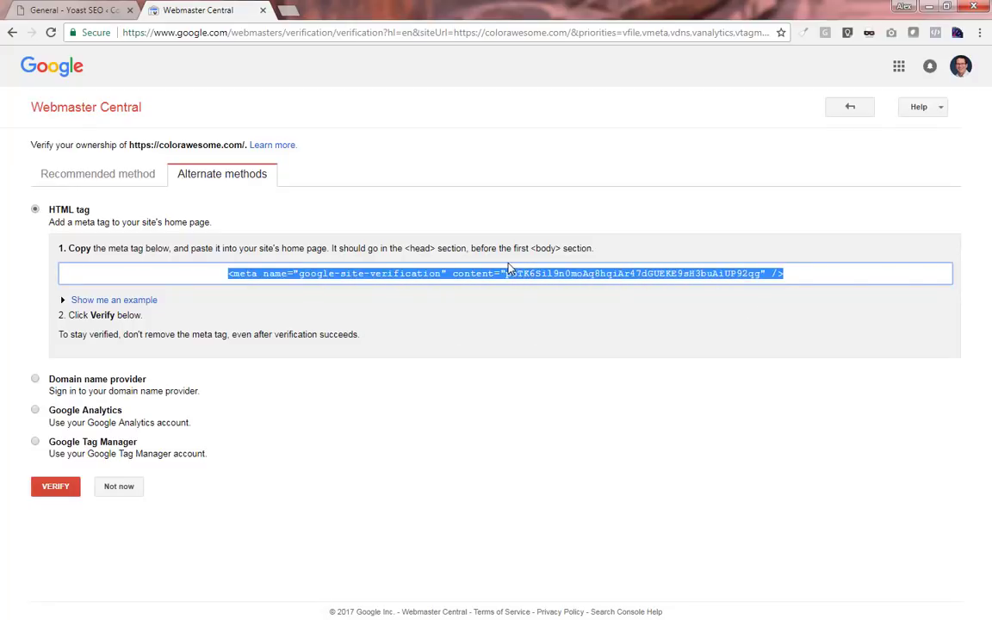
# Paste the copied site verification meta tag into Yoast's Google Search Console verification field
pyautogui.click(76, 11)
pyautogui.click(306, 280)
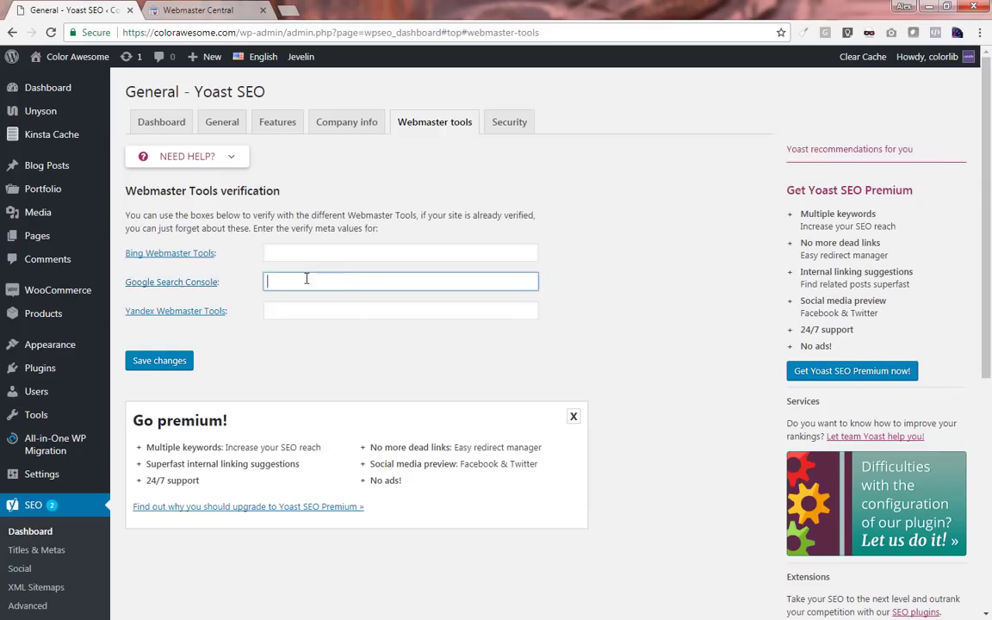
pyautogui.write('<meta name="google-site-verification" content="p5TK6Sil9n0moAq8hqiAr47dGUEKE9sH3buAiUP92qg" />')
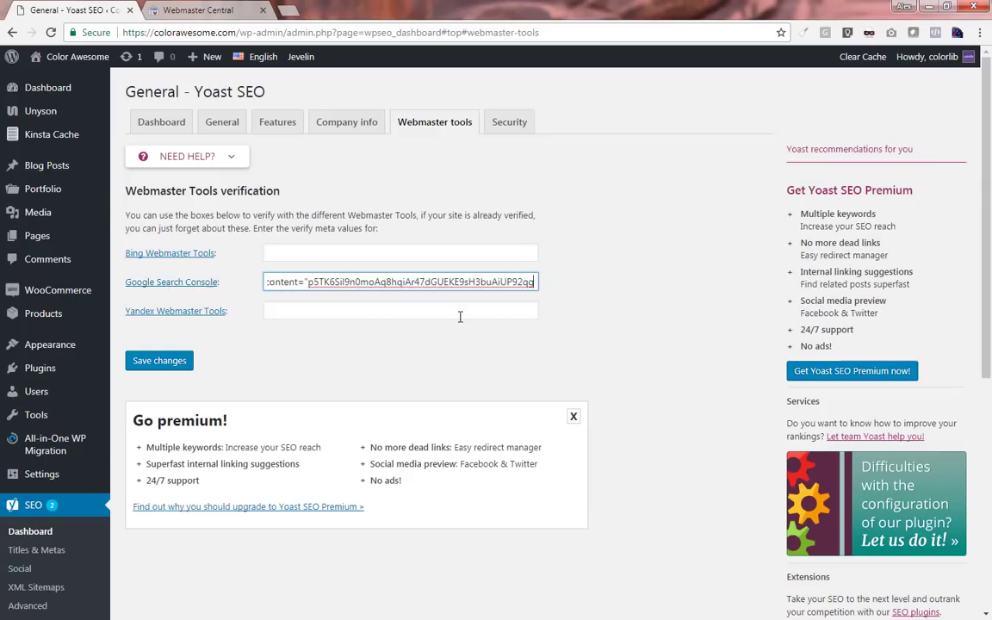
# Trim the Google Search Console entry to only the verification code and save the webmaster tools settings
pyautogui.press('Home')
pyautogui.press('Delete')
pyautogui.press('Delete')
pyautogui.press('Delete')
pyautogui.press('Delete')
pyautogui.press('Delete')
pyautogui.press('Delete')
pyautogui.press('Delete')
pyautogui.press('Delete')
pyautogui.press('Delete')
pyautogui.press('Delete')
pyautogui.press('Delete')
pyautogui.press('Delete')
pyautogui.press('Delete')
pyautogui.press('Delete')
pyautogui.press('Delete')
pyautogui.press('Delete')
pyautogui.press('Delete')
pyautogui.press('Delete')
pyautogui.press('Delete')
pyautogui.press('Delete')
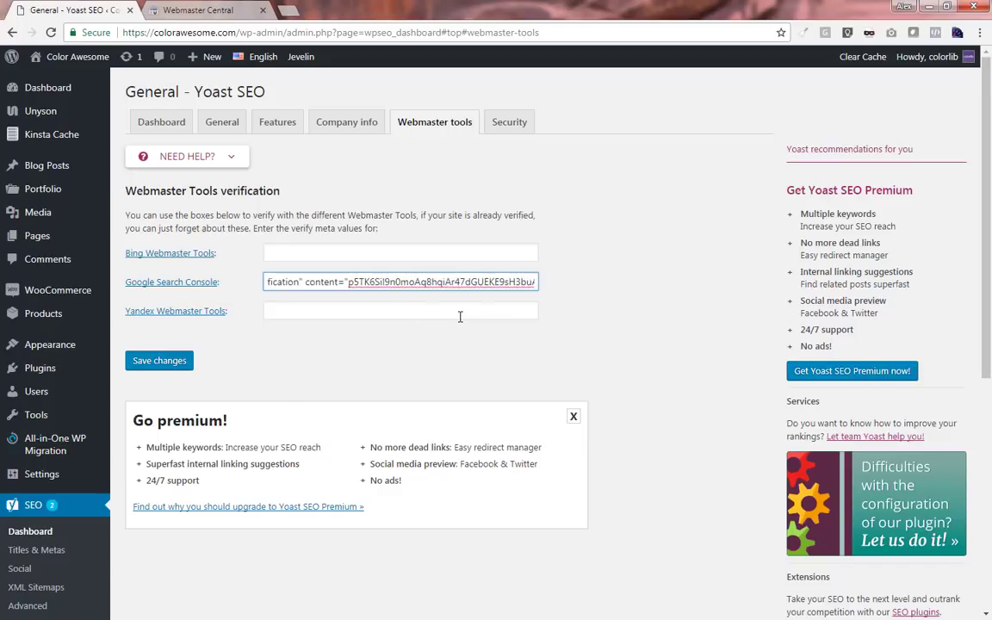
pyautogui.click(172, 360)
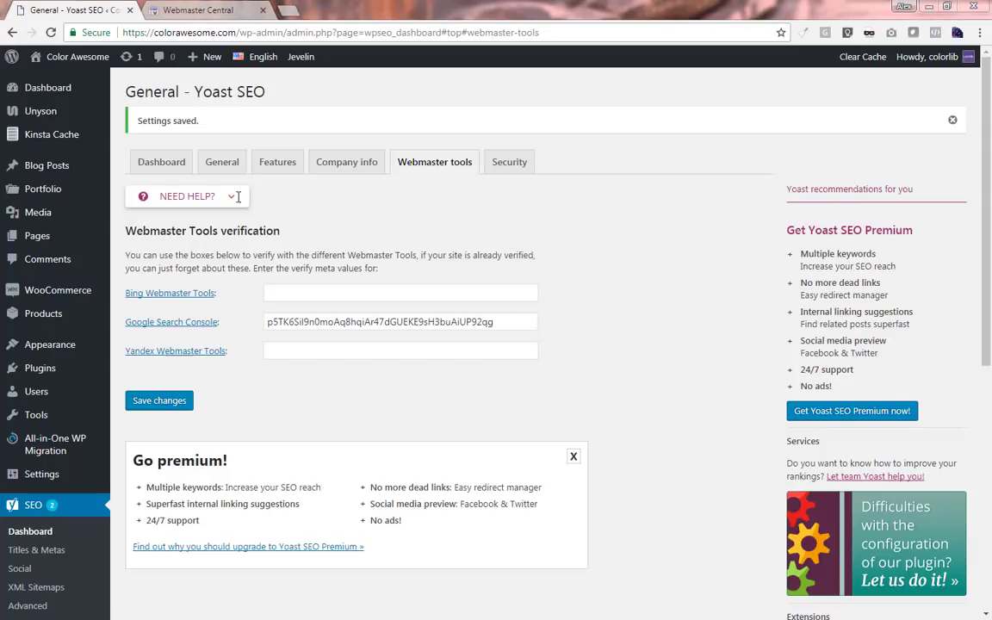
# Return to Google Webmaster Central and verify the site's ownership with the HTML tag method
pyautogui.click(242, 12)
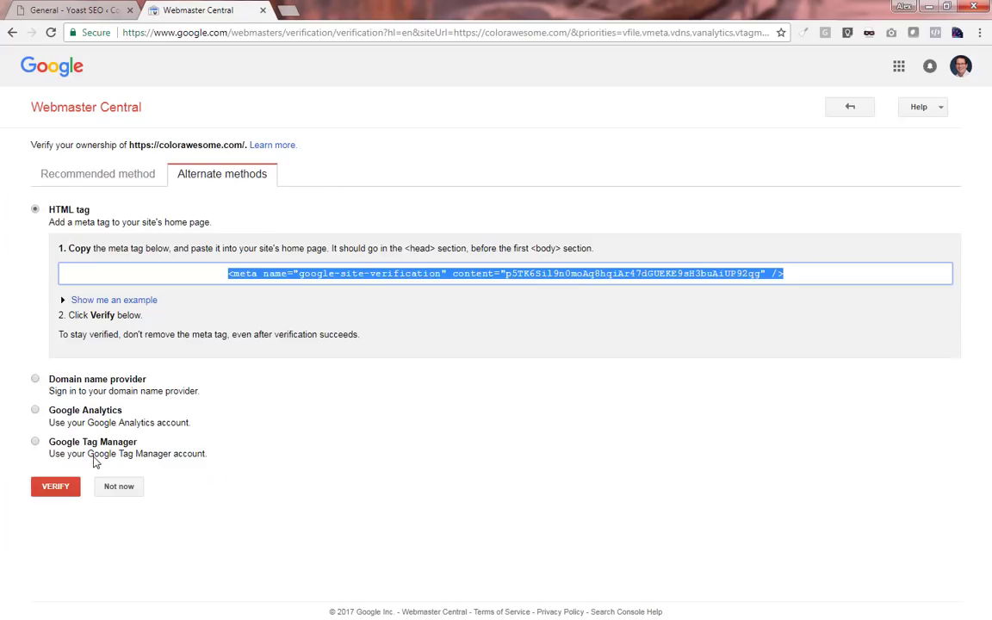
pyautogui.click(53, 490)
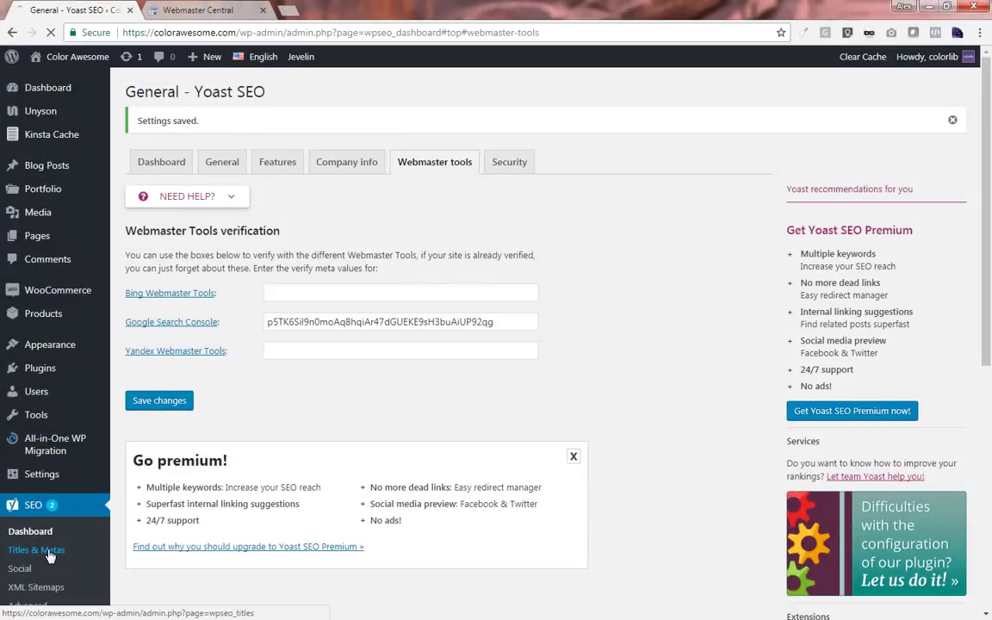
# Set the Products and Projects post types to noindex in Yoast's Titles & Metas settings
pyautogui.click(50, 555)
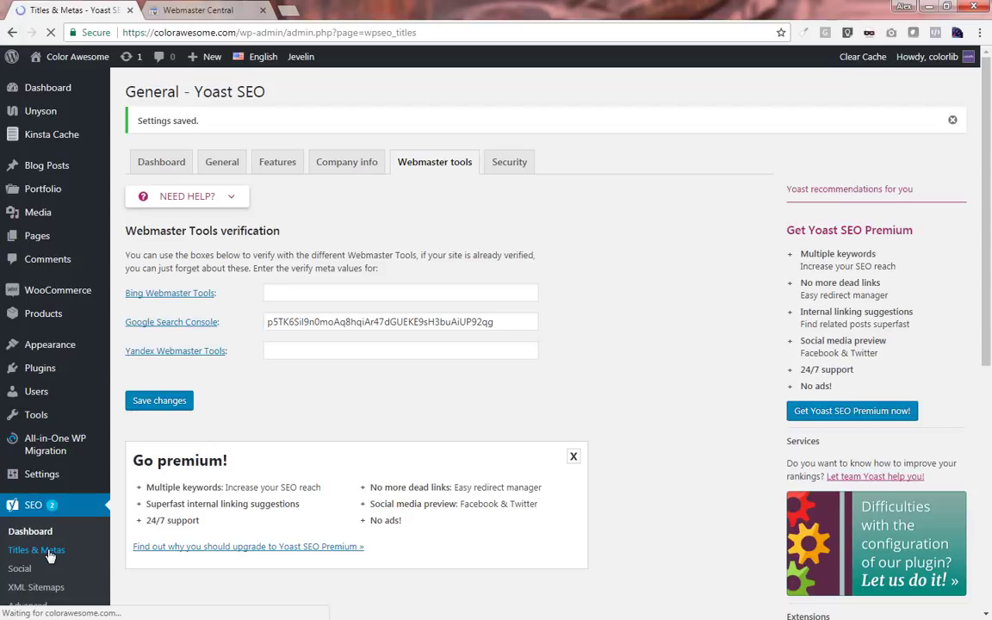
pyautogui.moveTo(988, 140); pyautogui.dragTo(775, 344)
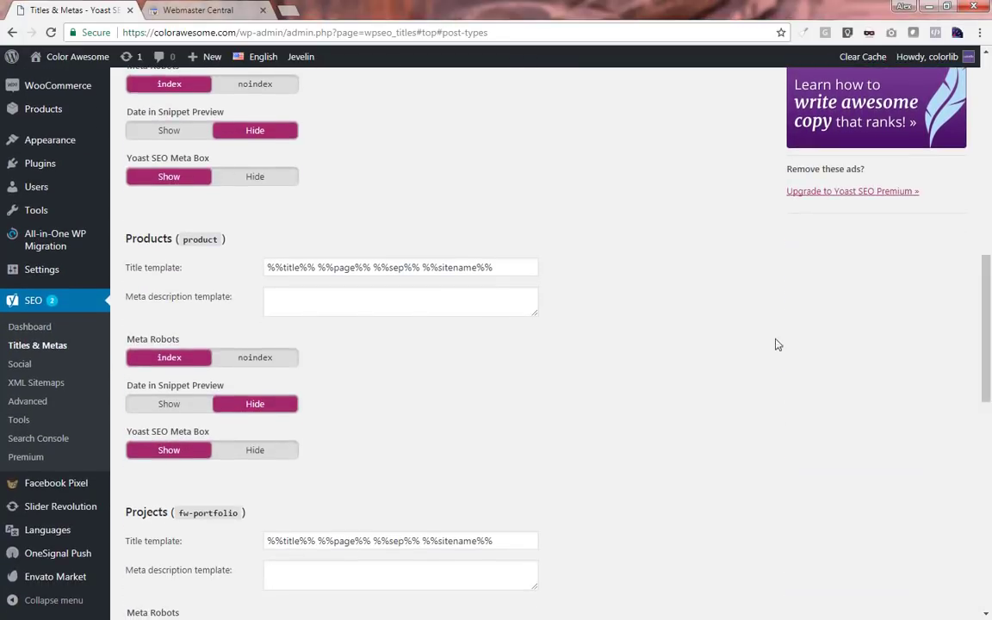
pyautogui.click(262, 360)
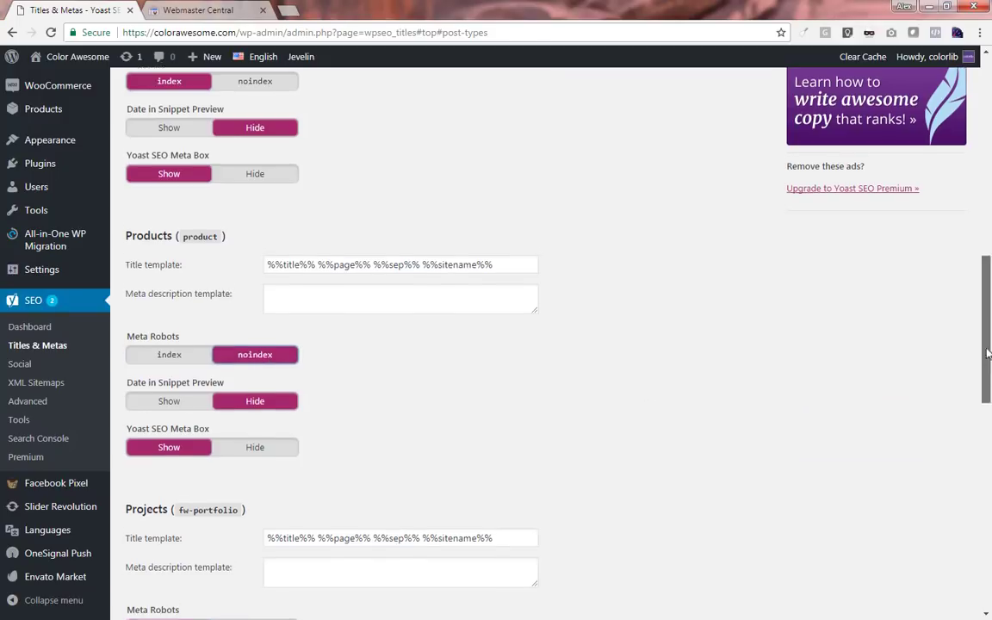
pyautogui.moveTo(987, 354); pyautogui.dragTo(988, 125)
pyautogui.click(253, 361)
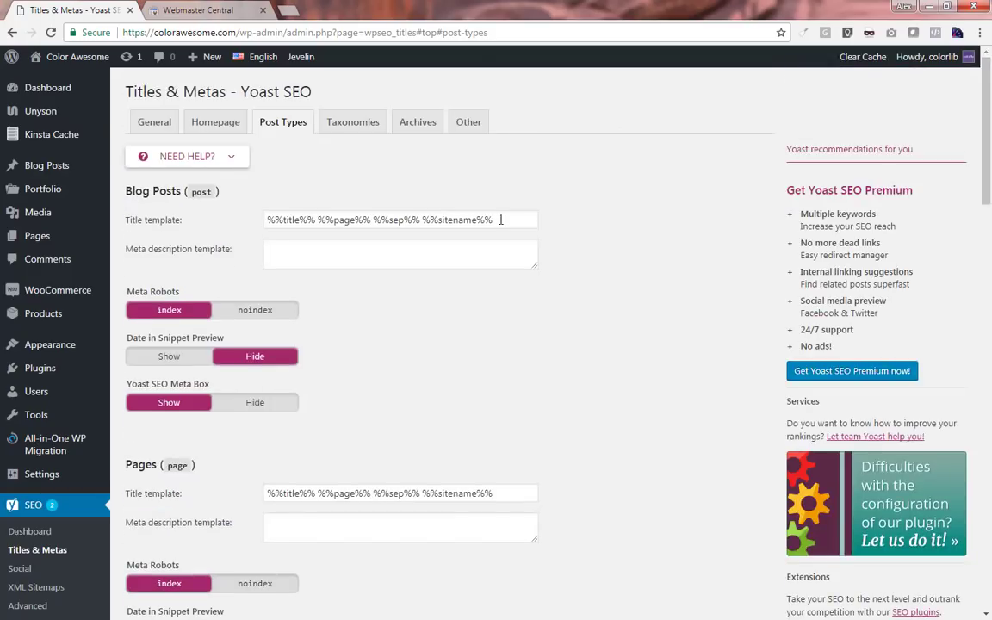
# Shorten the title templates of Blog Posts, Pages and Media to %%title%%
pyautogui.moveTo(508, 220); pyautogui.dragTo(317, 218)
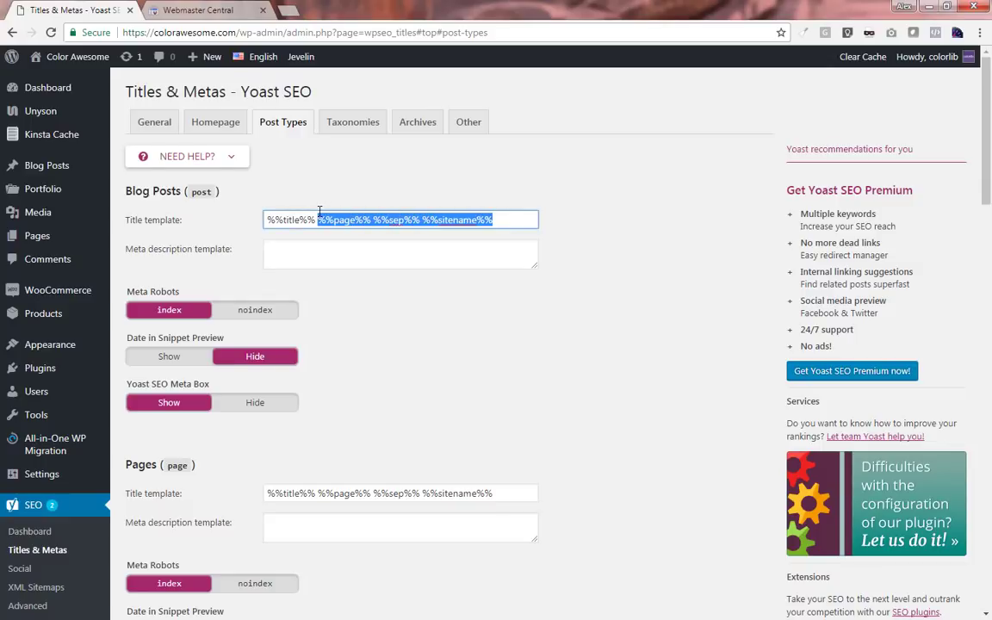
pyautogui.press('BackSpace')
pyautogui.moveTo(512, 494); pyautogui.dragTo(318, 492)
pyautogui.press('BackSpace')
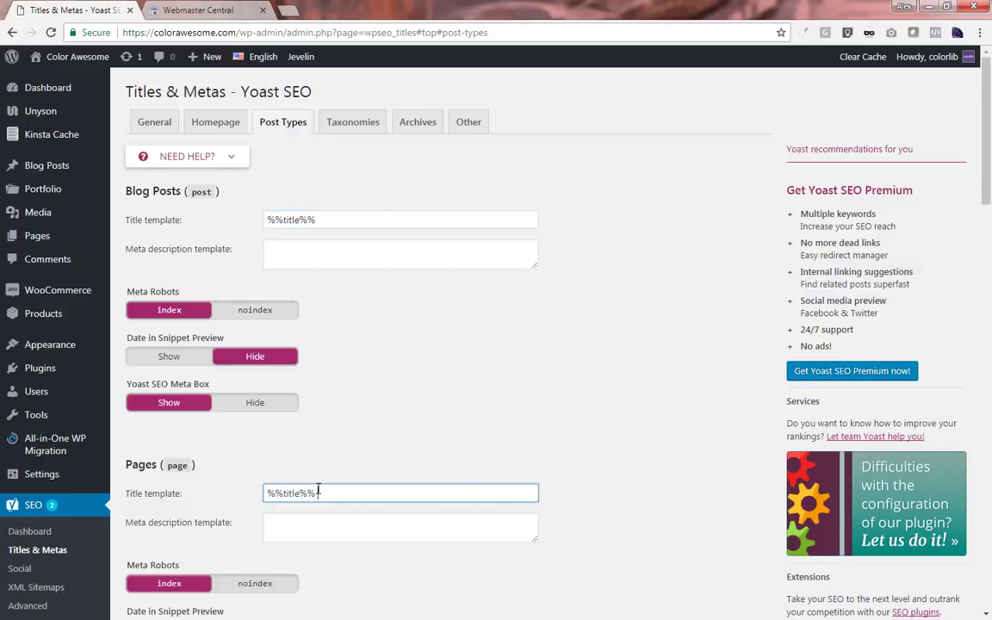
pyautogui.scroll(-5, 316, 492)
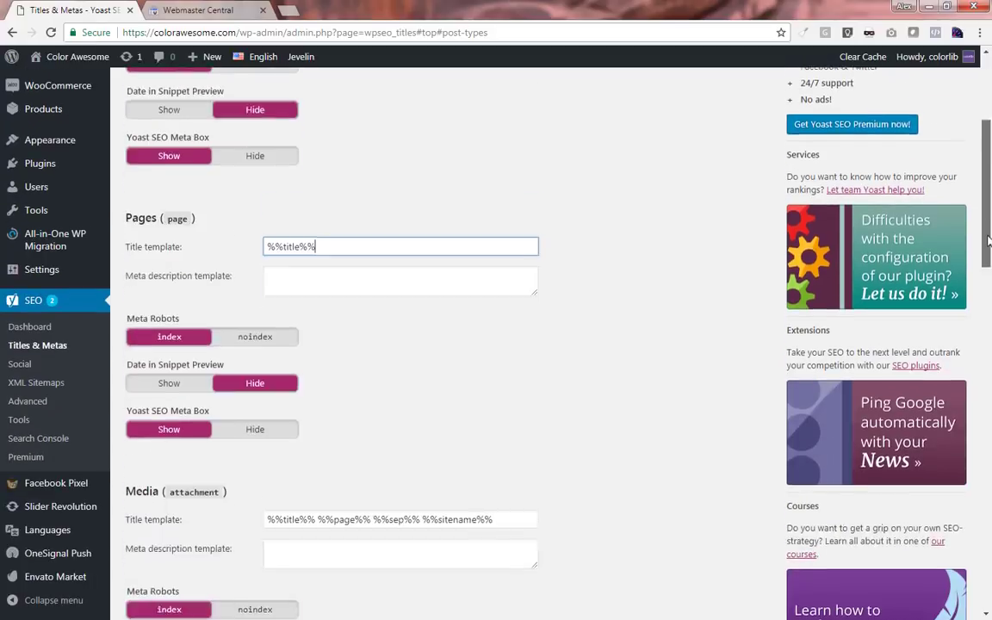
pyautogui.moveTo(519, 307); pyautogui.dragTo(318, 306)
pyautogui.press('BackSpace')
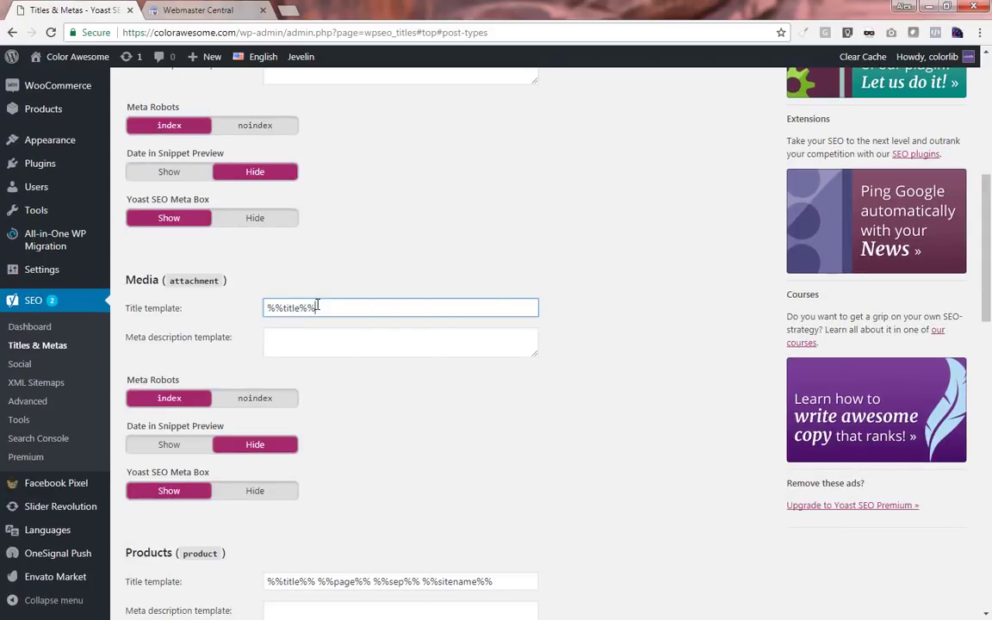
# Set the Products and Projects custom post type archives to noindex and save the post type settings
pyautogui.scroll(-12, 445, 423)
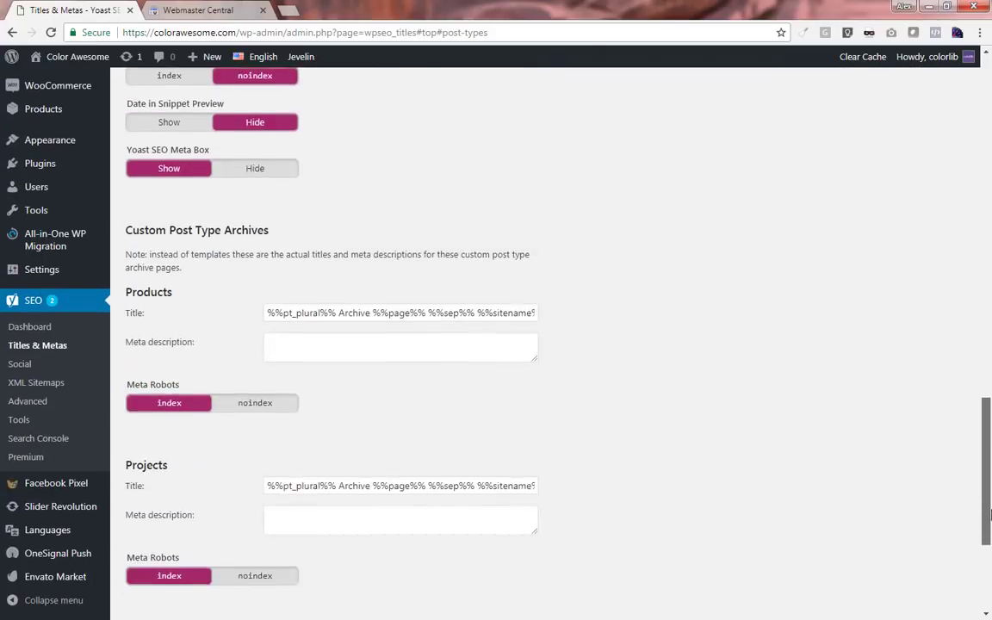
pyautogui.click(256, 236)
pyautogui.click(255, 409)
pyautogui.click(155, 485)
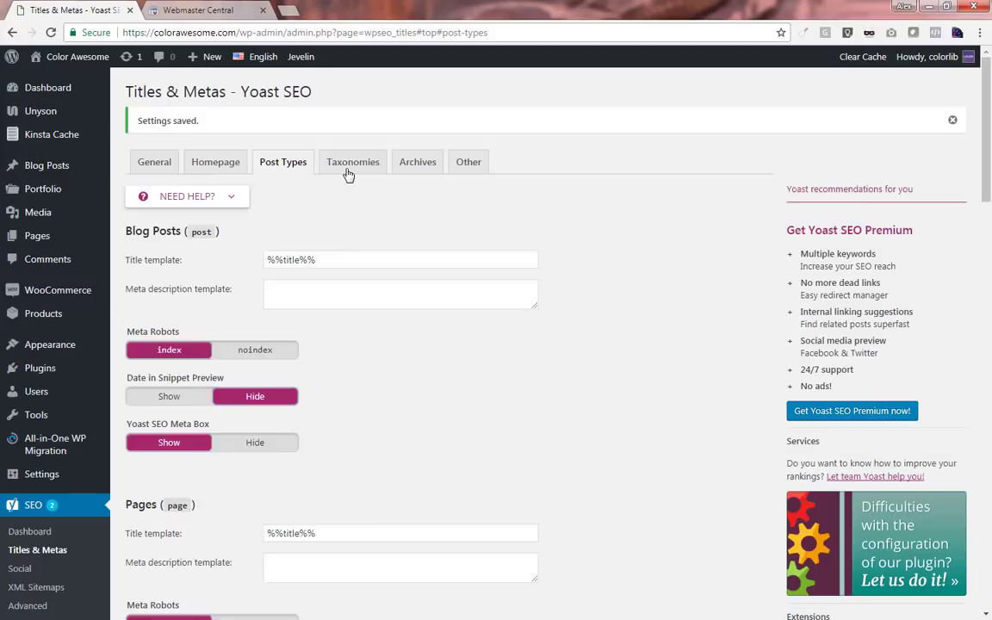
# Set the Blog Categories and Tags taxonomies to noindex and save the changes
pyautogui.click(348, 168)
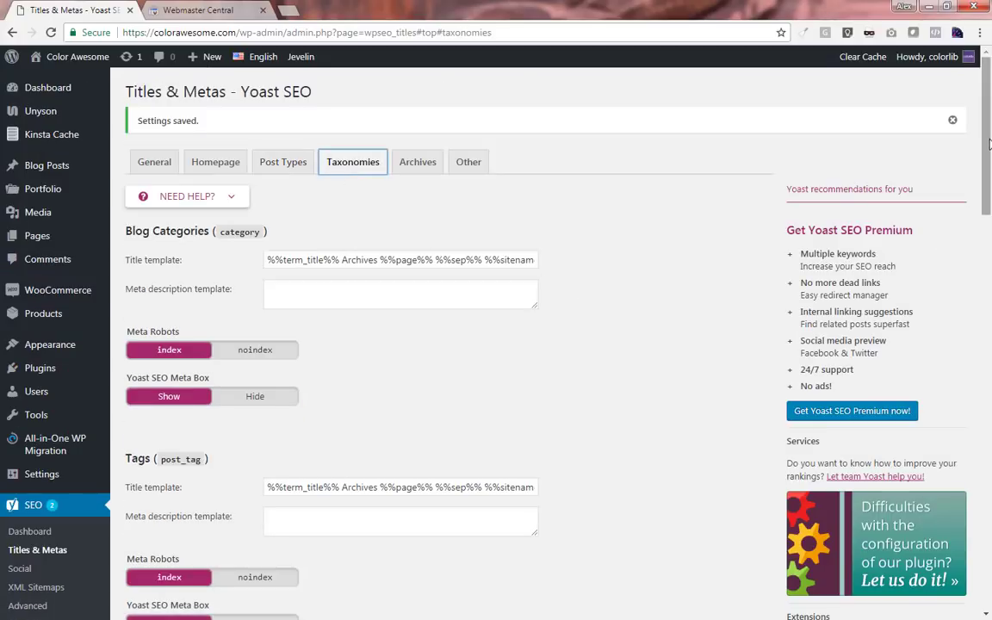
pyautogui.scroll(-2, 988, 172)
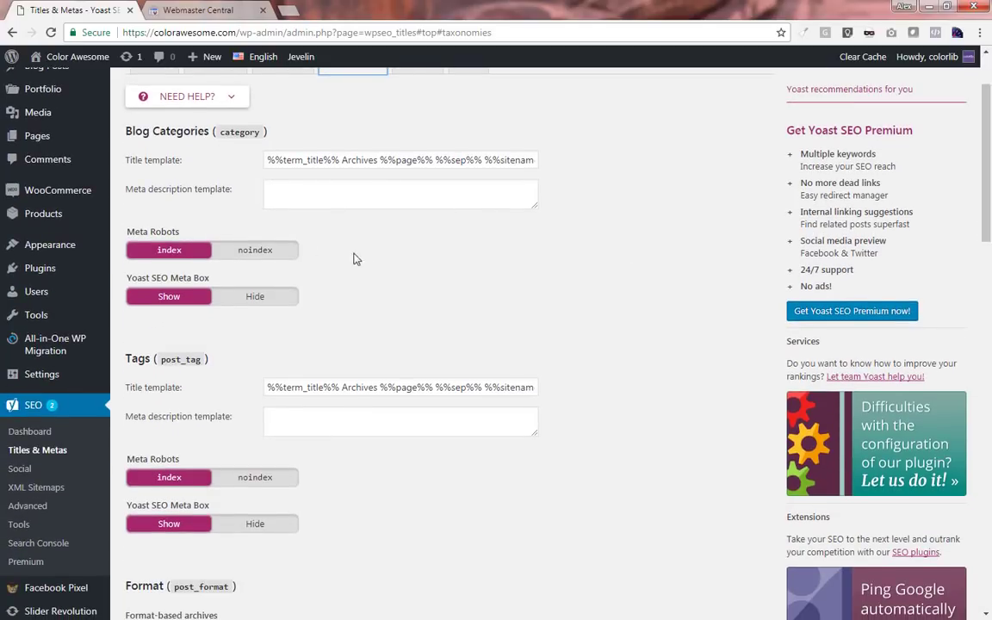
pyautogui.click(255, 255)
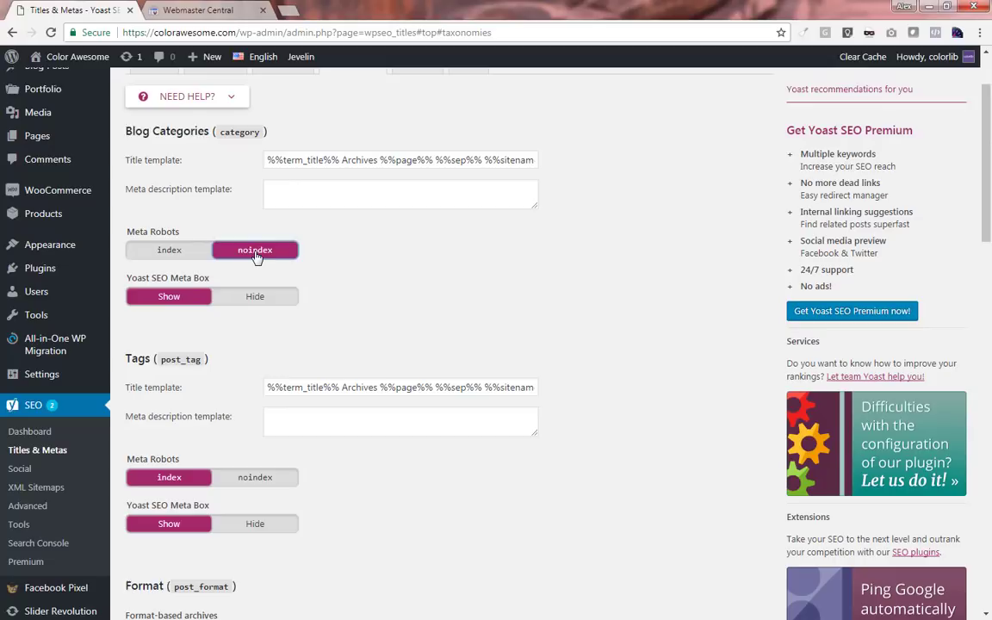
pyautogui.click(261, 483)
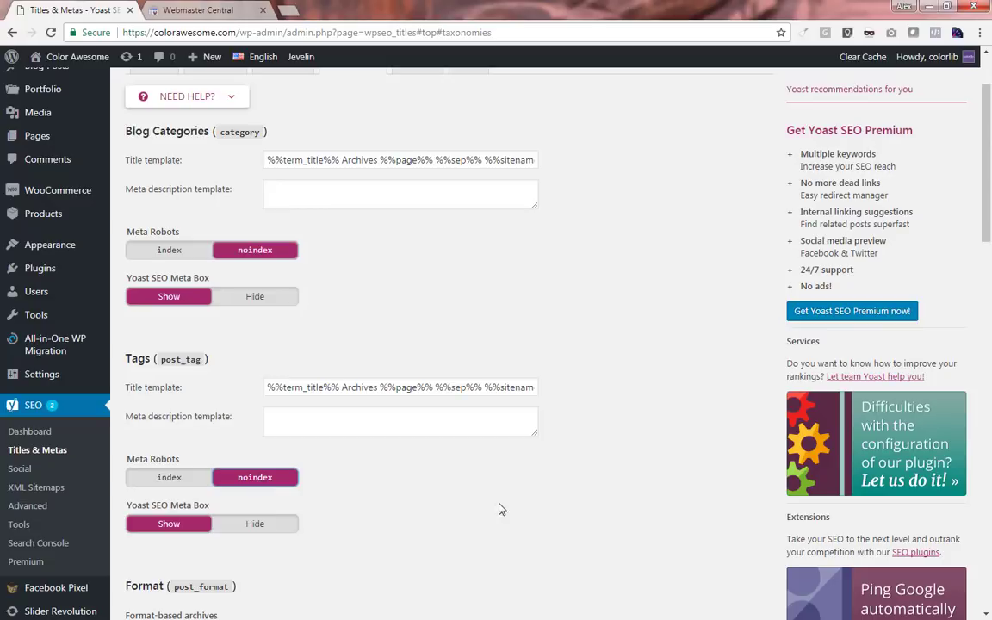
pyautogui.moveTo(987, 217); pyautogui.dragTo(988, 413)
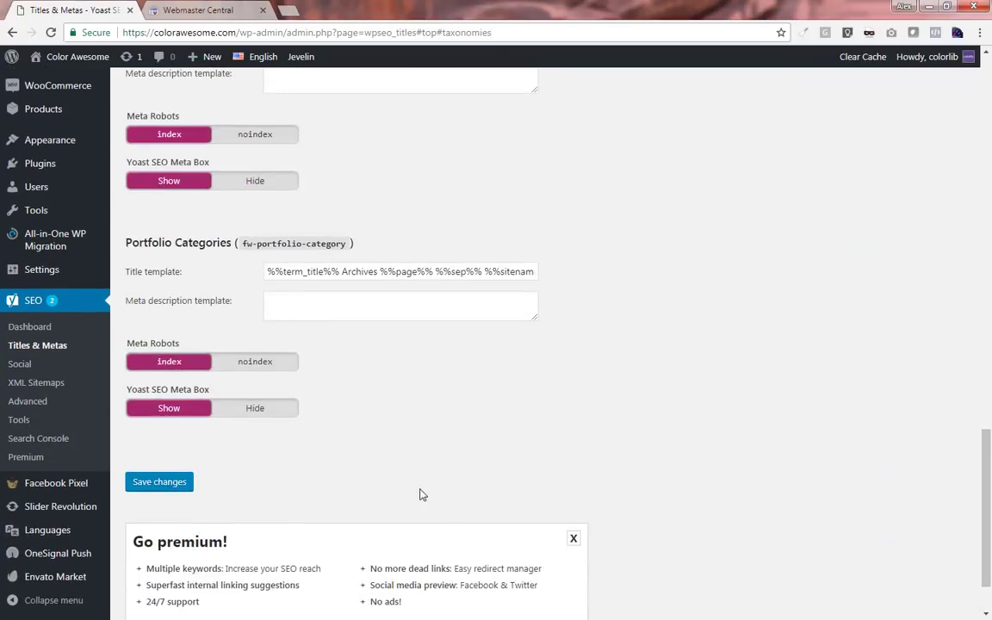
pyautogui.click(157, 481)
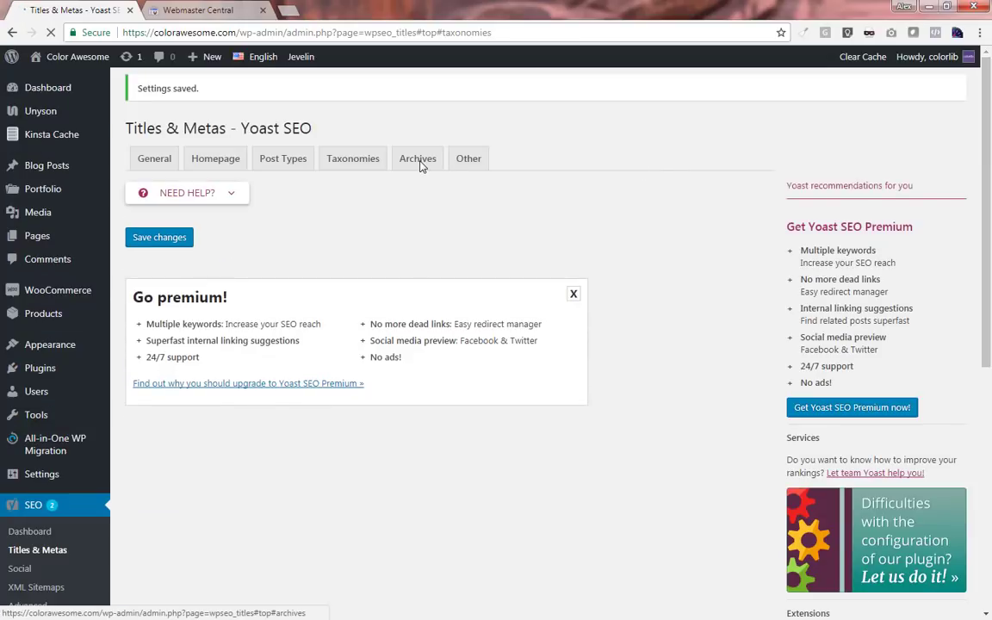
# Check the archives settings, set subpages of archives to noindex in the sitewide meta settings and save
pyautogui.click(418, 161)
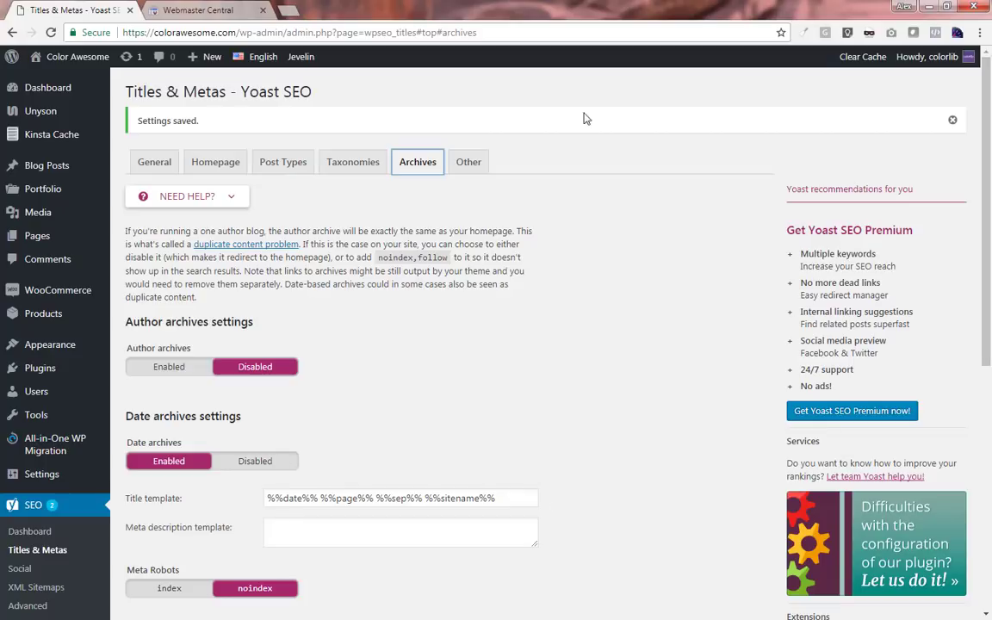
pyautogui.click(468, 162)
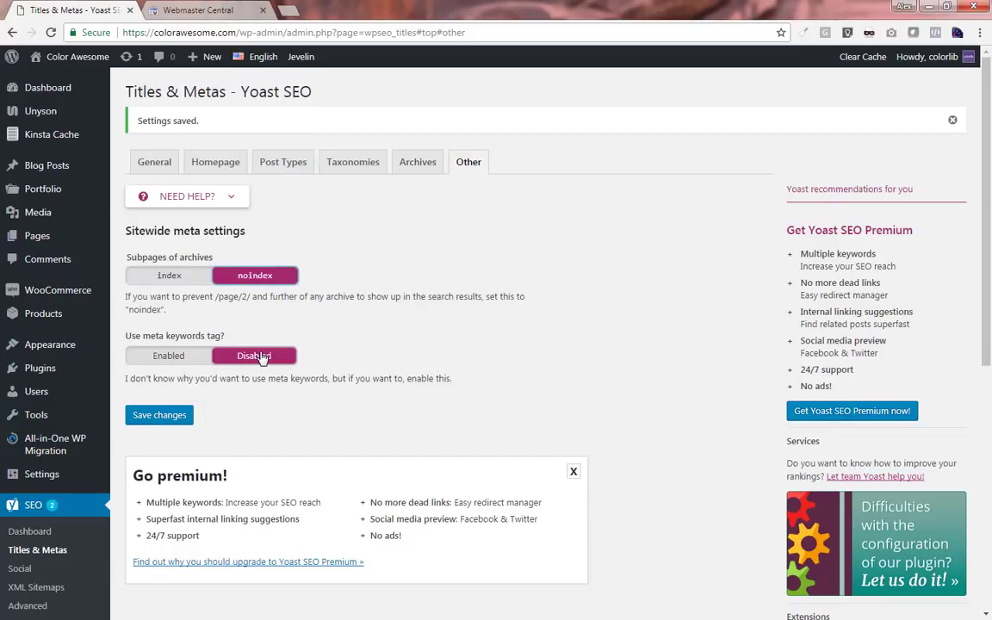
pyautogui.click(158, 417)
pyautogui.click(20, 569)
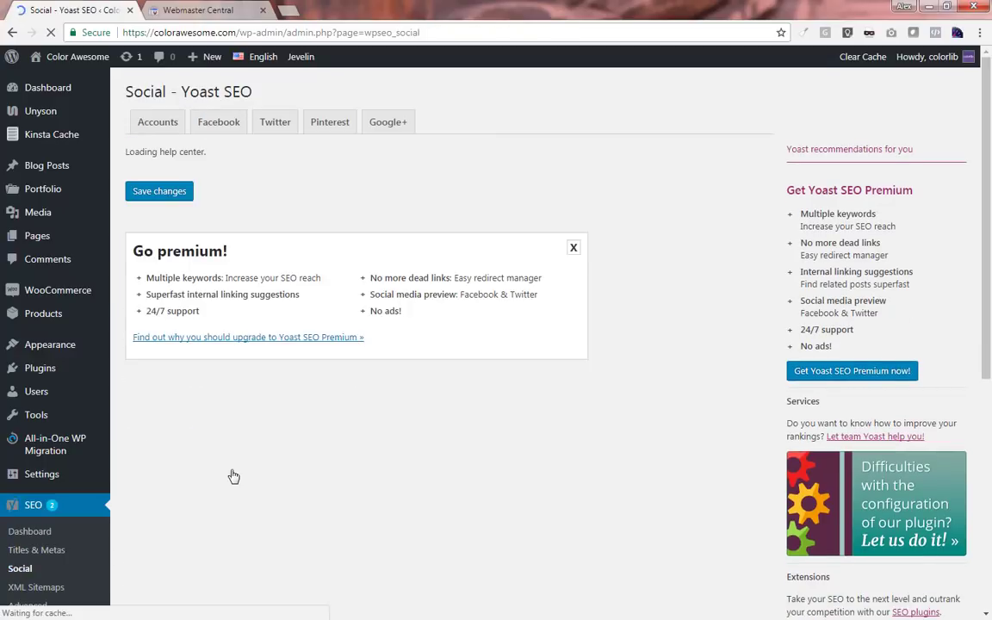
pyautogui.click(296, 242)
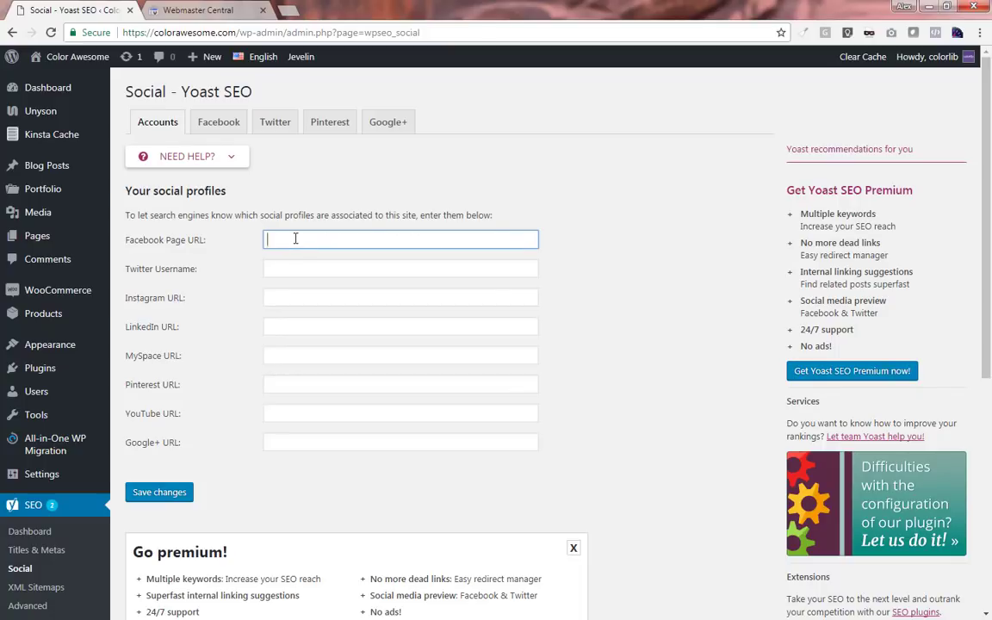
pyautogui.write('https://www.facebook.com/colorlibtest/')
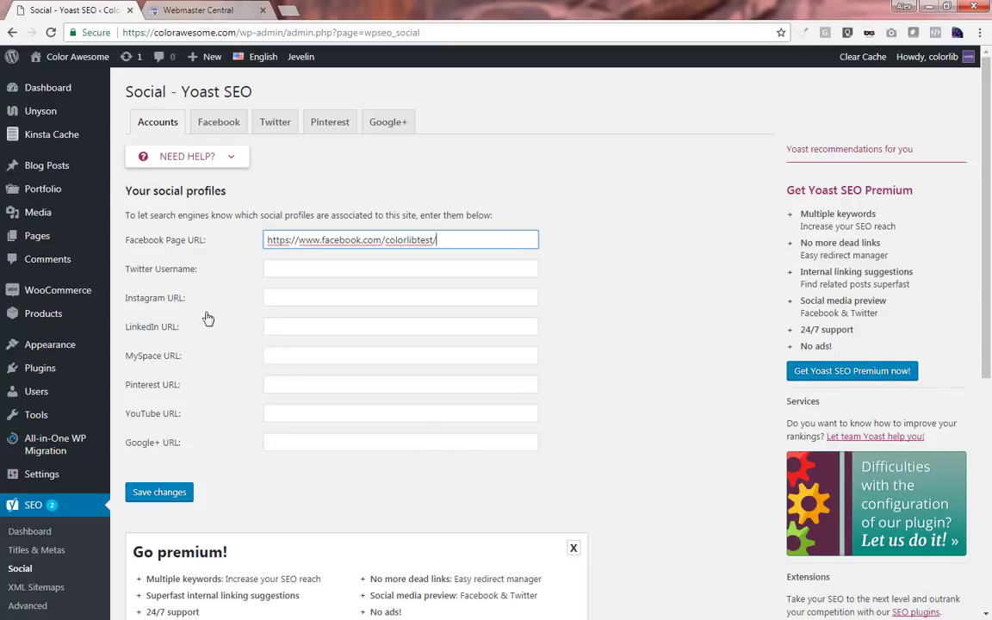
pyautogui.click(159, 496)
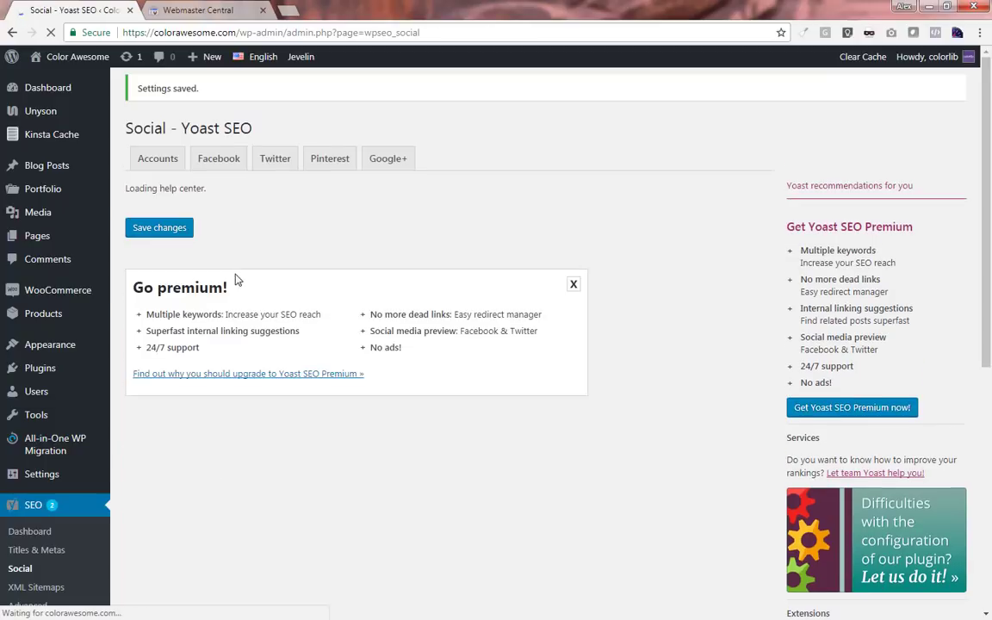
# Check the Facebook settings, set Twitter's default card type to Summary with large image and save
pyautogui.click(218, 160)
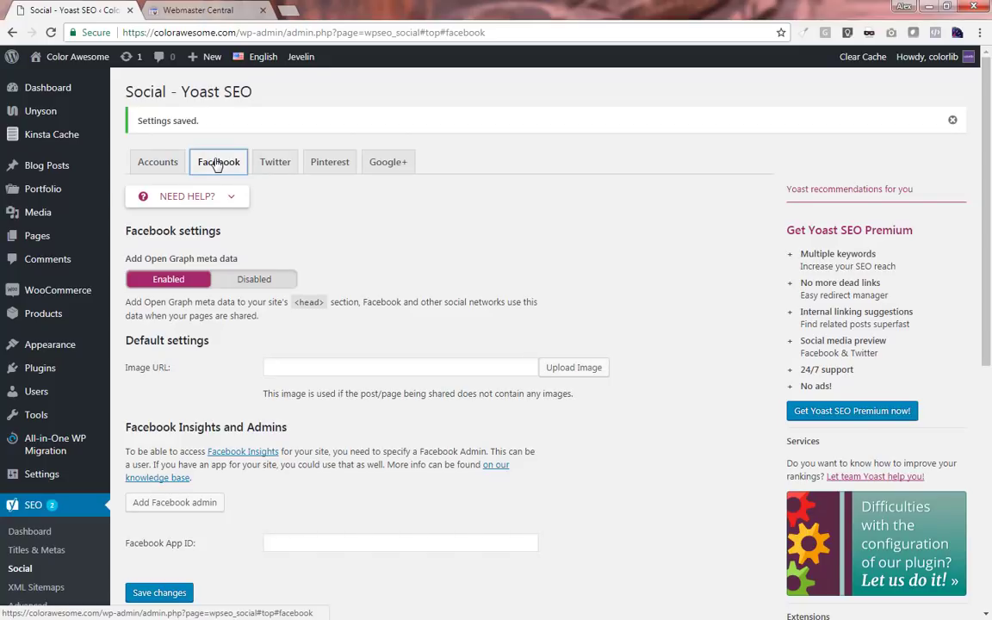
pyautogui.click(330, 368)
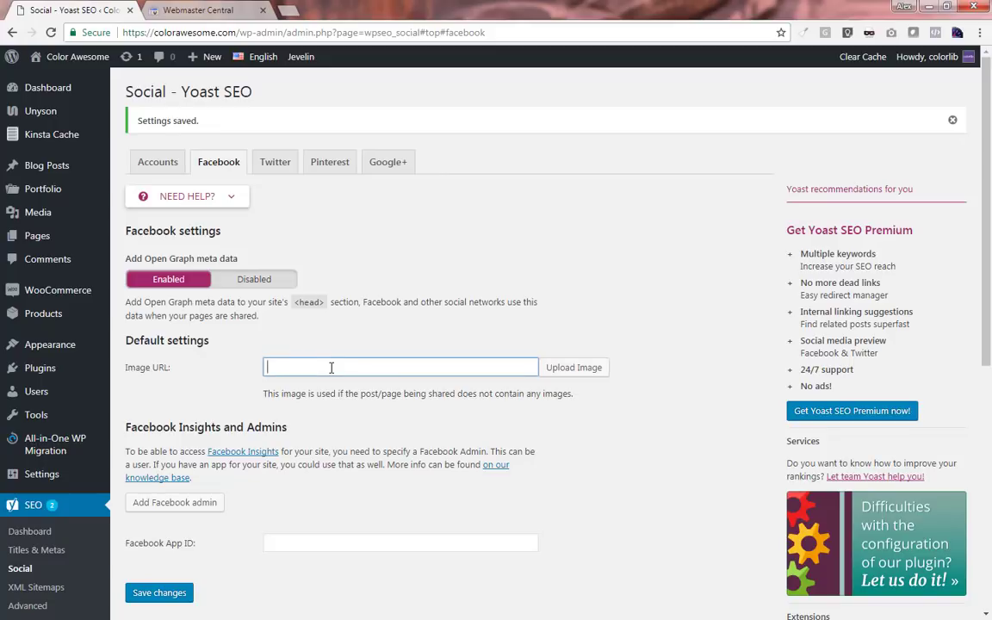
pyautogui.click(280, 168)
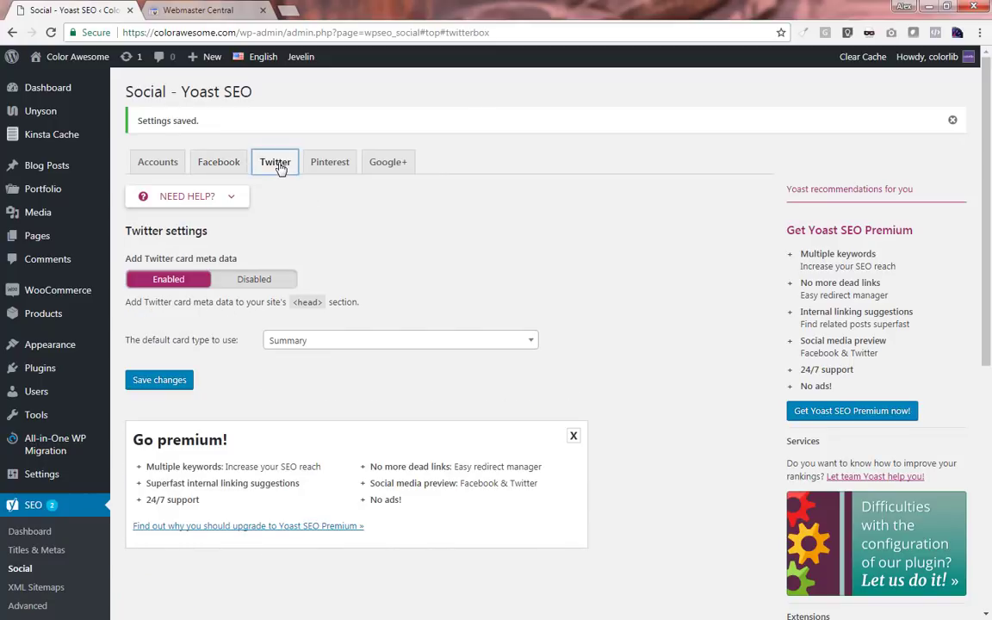
pyautogui.click(344, 343)
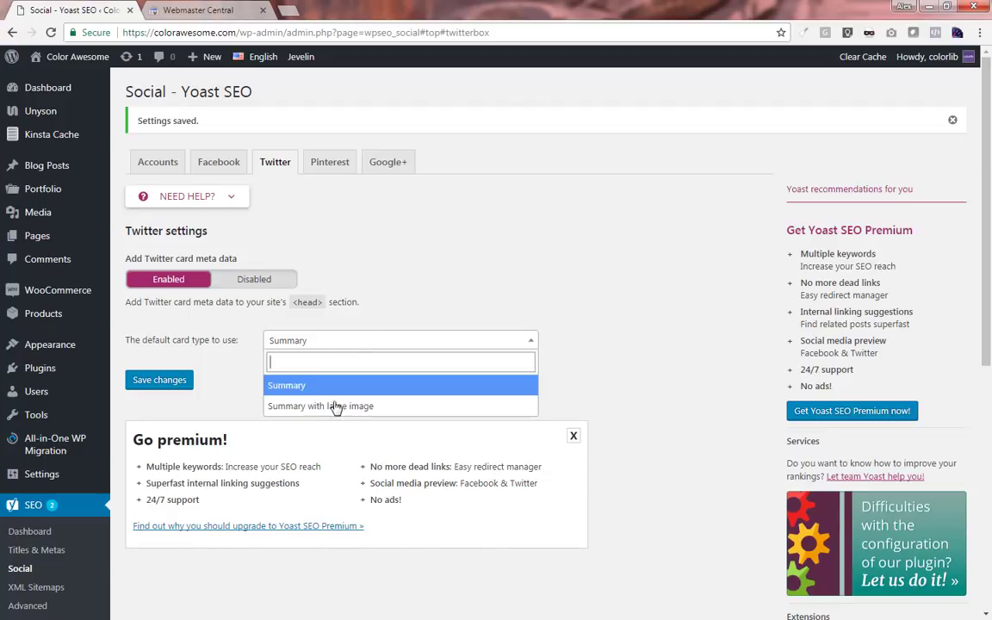
pyautogui.click(349, 407)
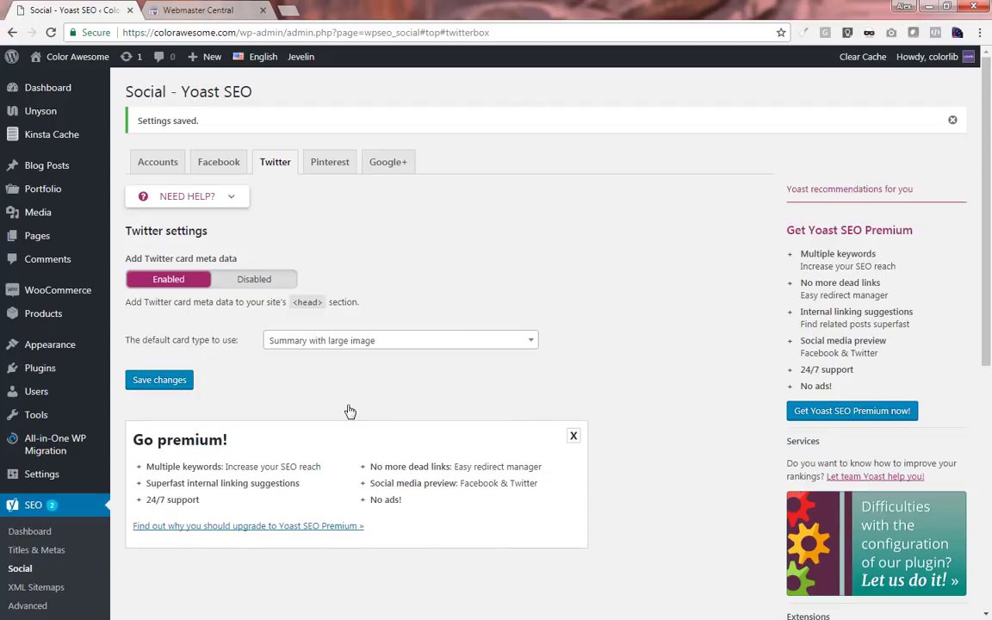
pyautogui.click(162, 380)
# Examine the Pinterest confirmation and Google+ publisher page options in the social settings
pyautogui.click(336, 167)
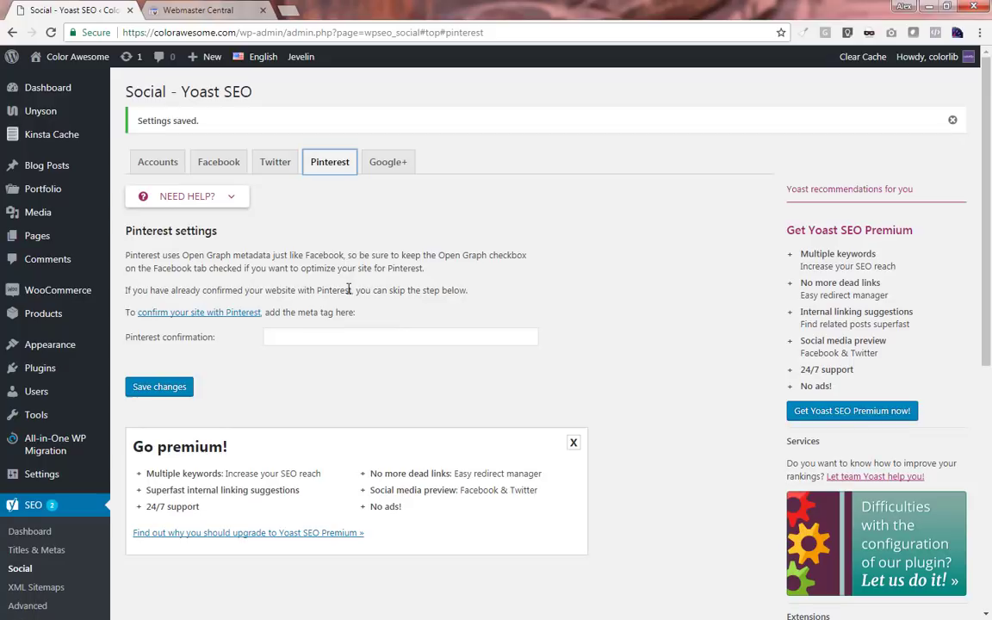
pyautogui.click(393, 167)
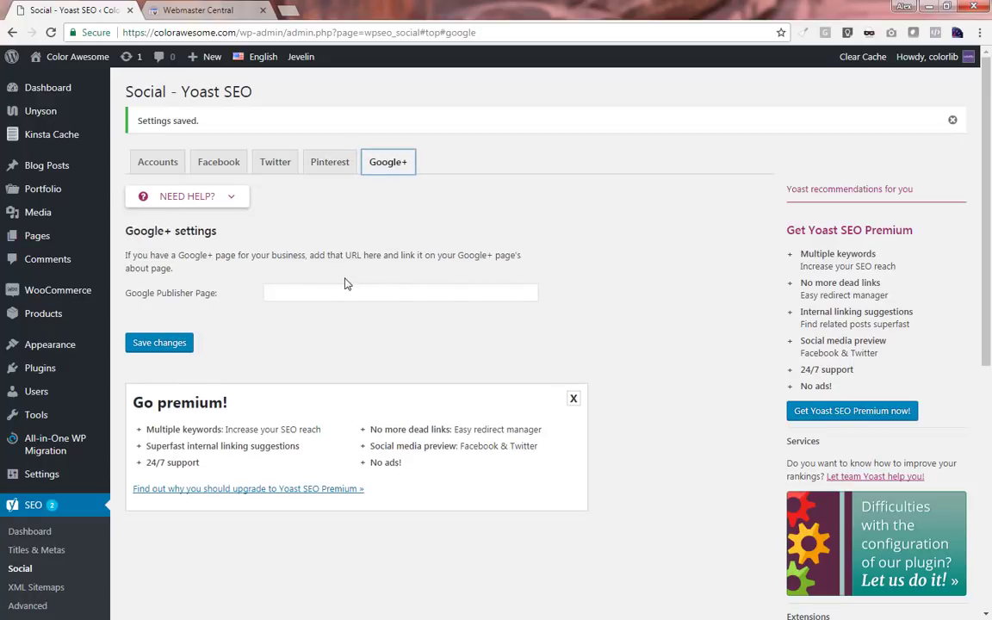
# Review the XML sitemap's general and post type settings, set the Tags taxonomy to Not in sitemap and save
pyautogui.click(49, 590)
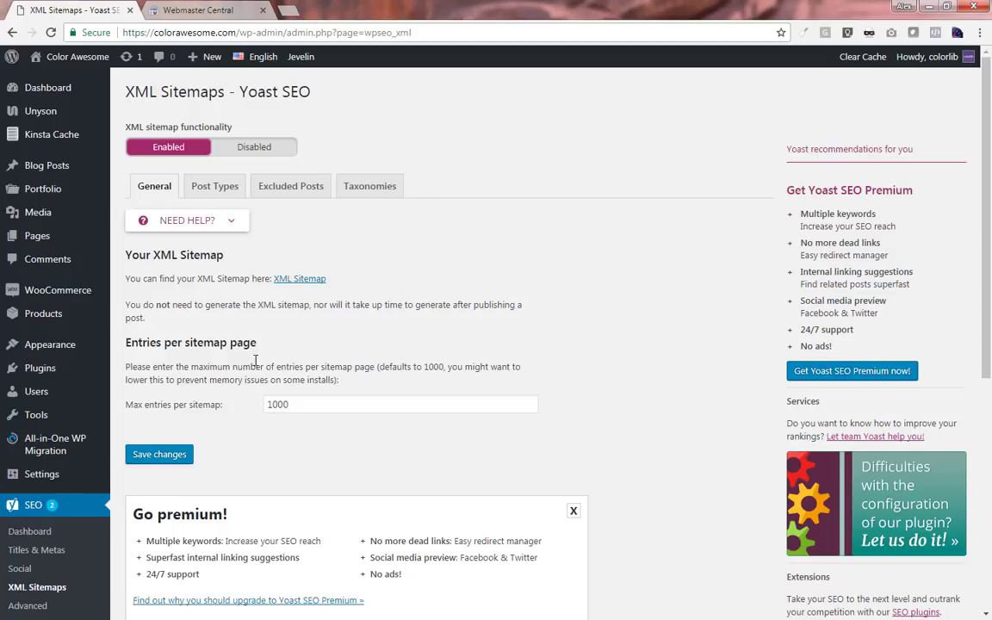
pyautogui.click(214, 190)
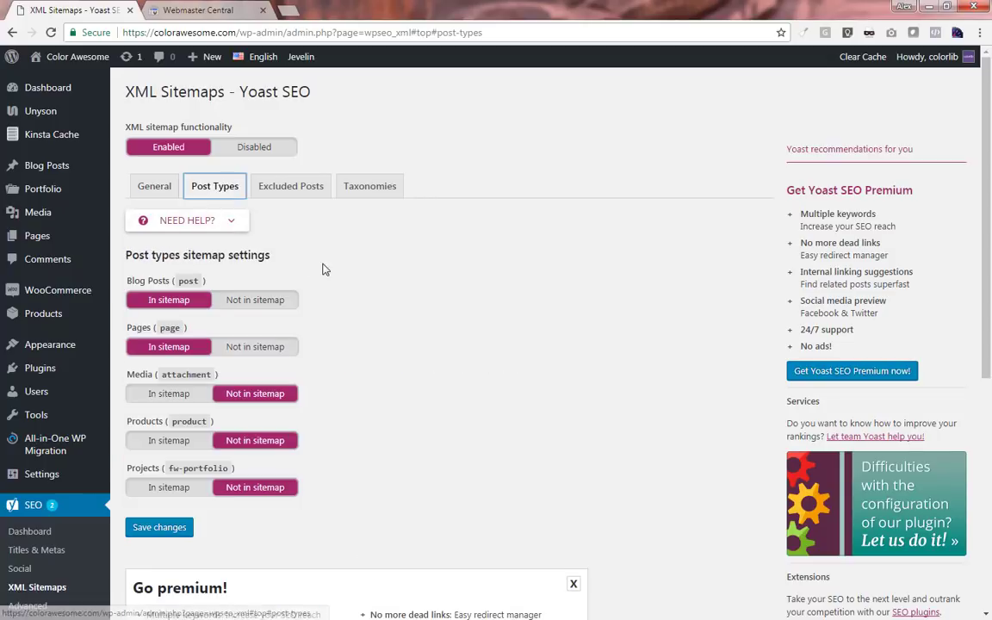
pyautogui.click(311, 191)
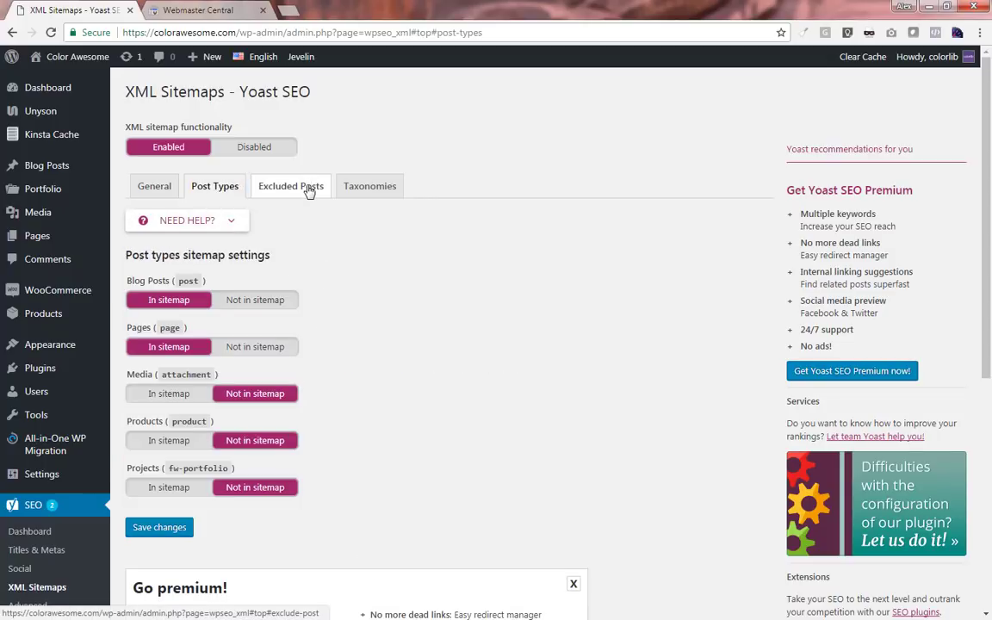
pyautogui.click(365, 190)
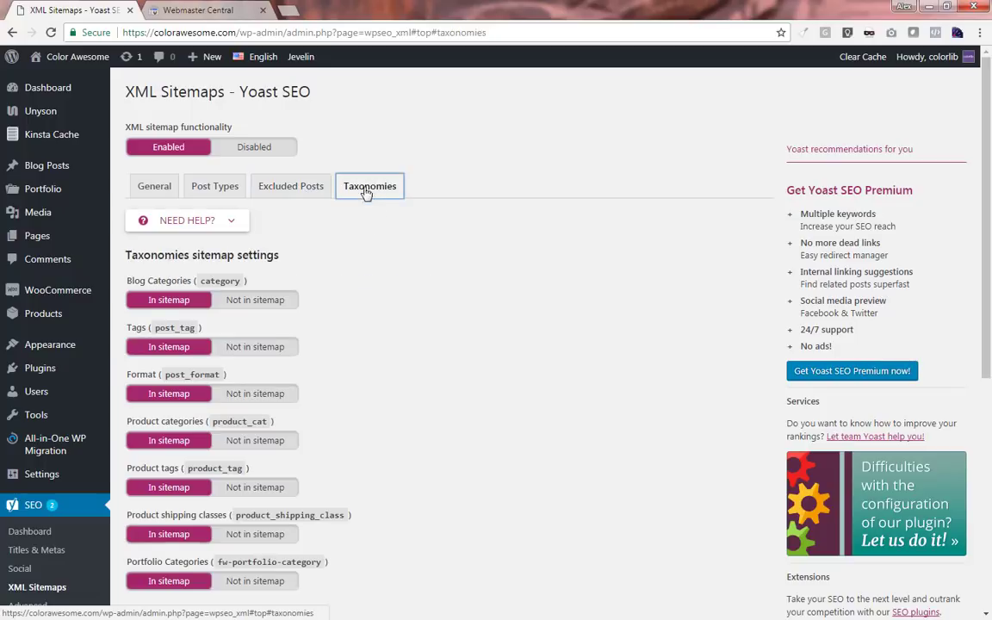
pyautogui.click(257, 346)
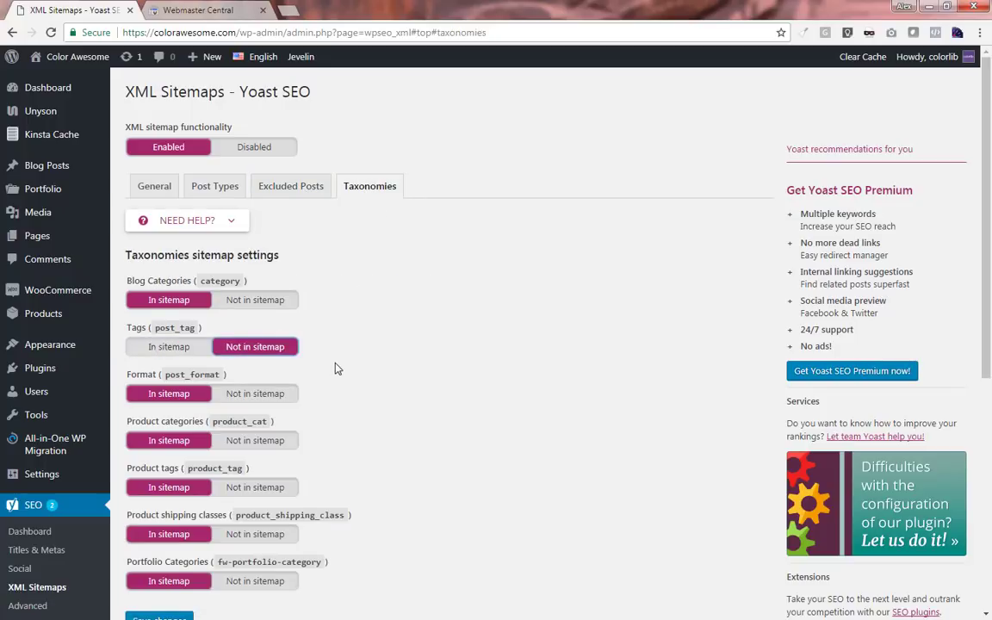
pyautogui.scroll(-1, 160, 542)
pyautogui.click(155, 525)
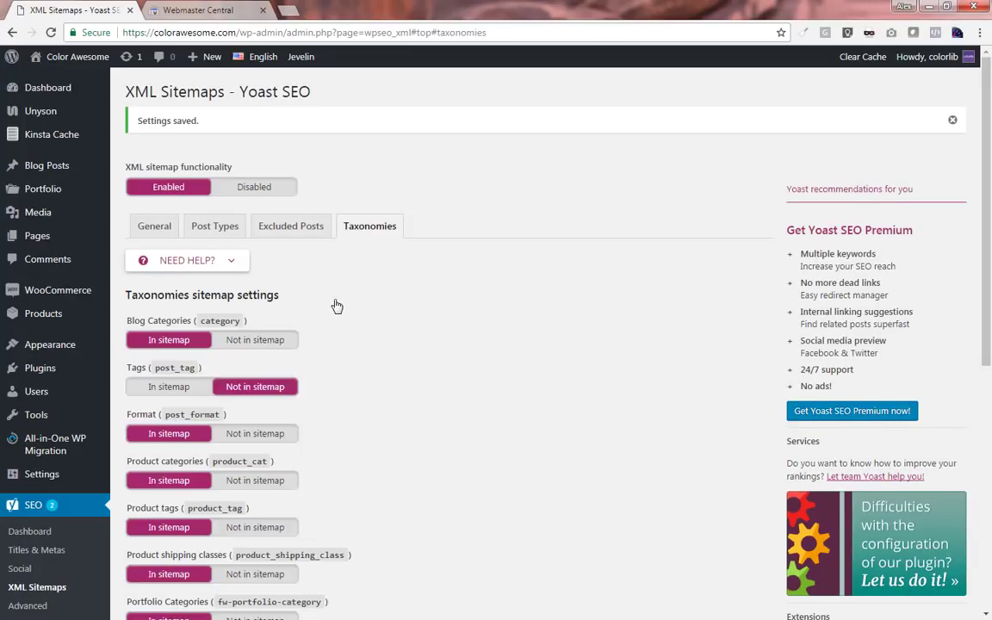
pyautogui.click(188, 10)
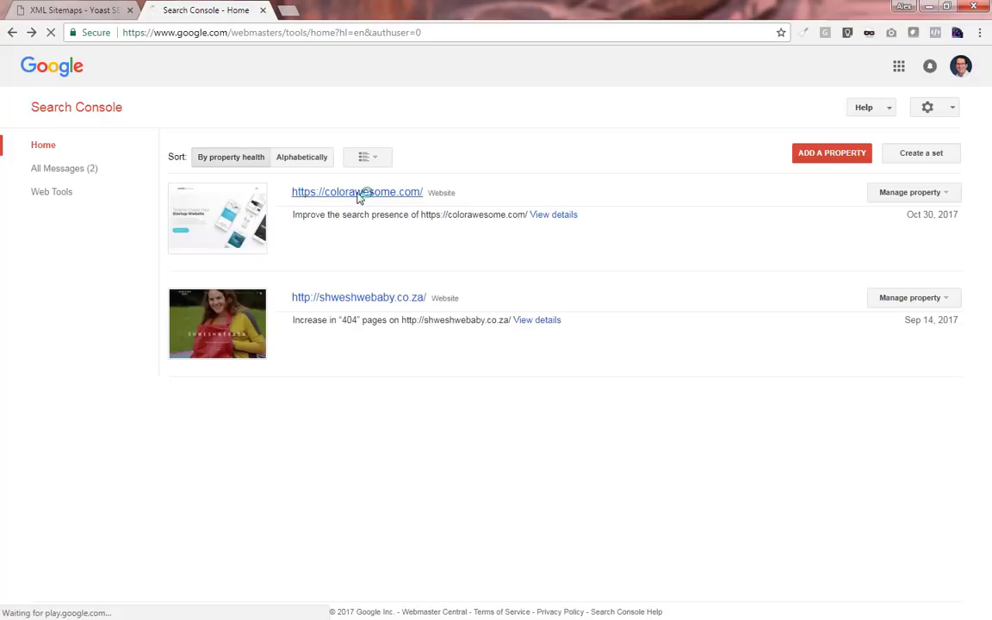
pyautogui.click(358, 193)
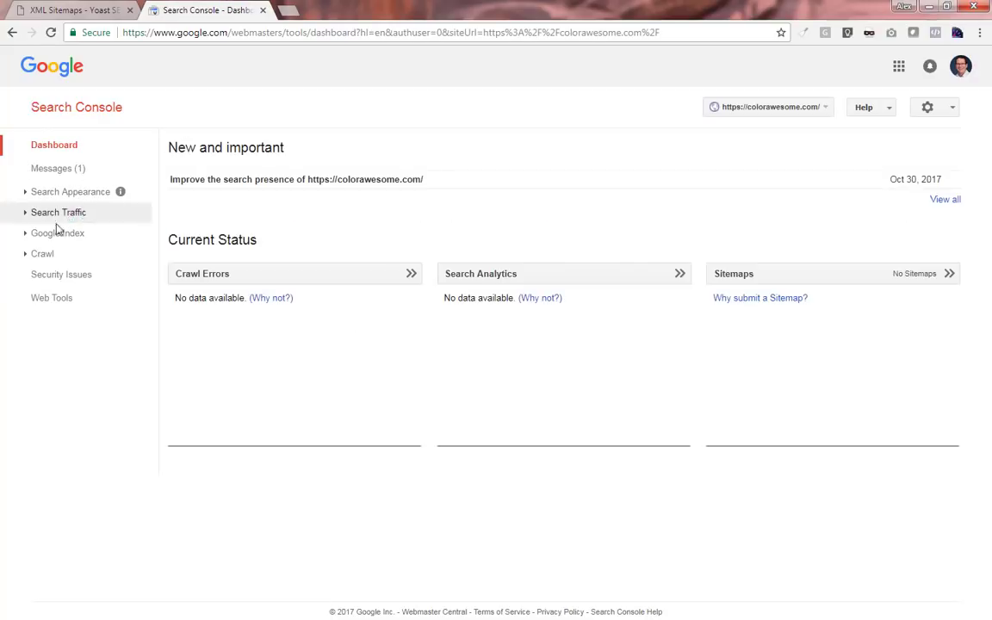
pyautogui.click(25, 254)
pyautogui.click(55, 336)
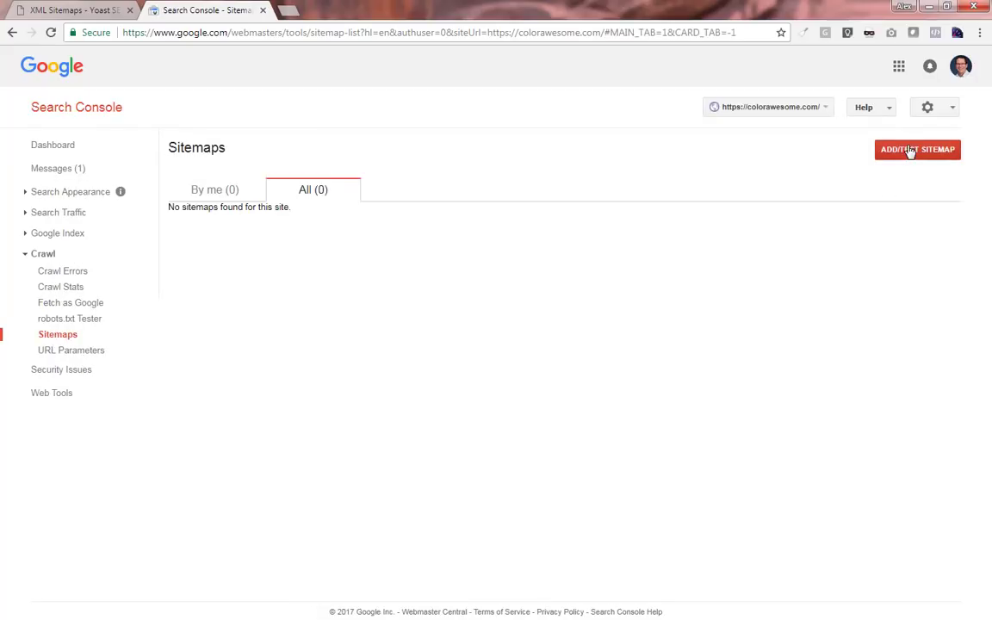
# Submit sitemap_index.xml as the site's sitemap and refresh the sitemaps page
pyautogui.click(909, 152)
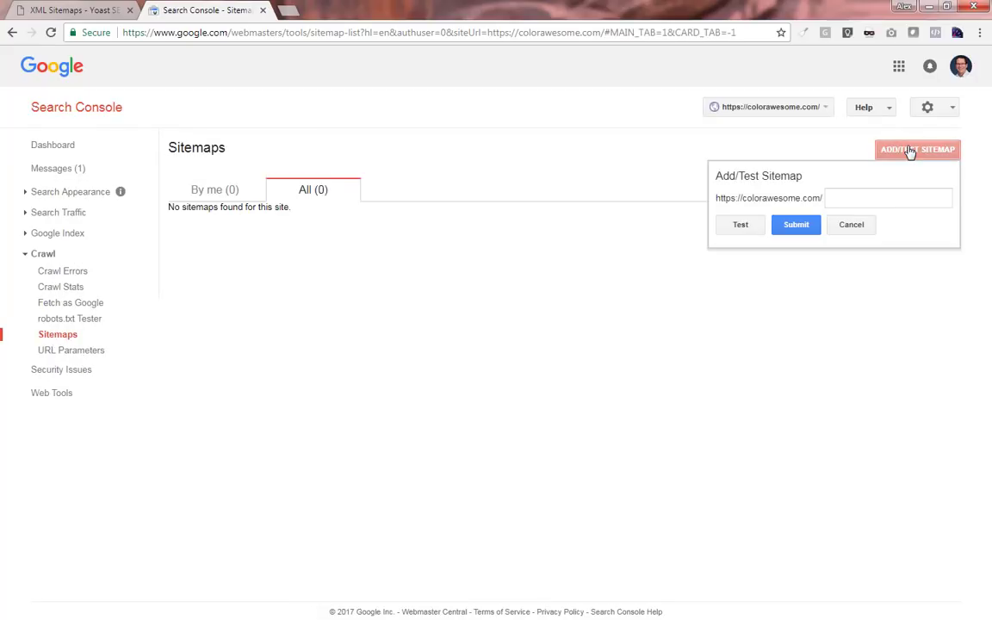
pyautogui.click(854, 197)
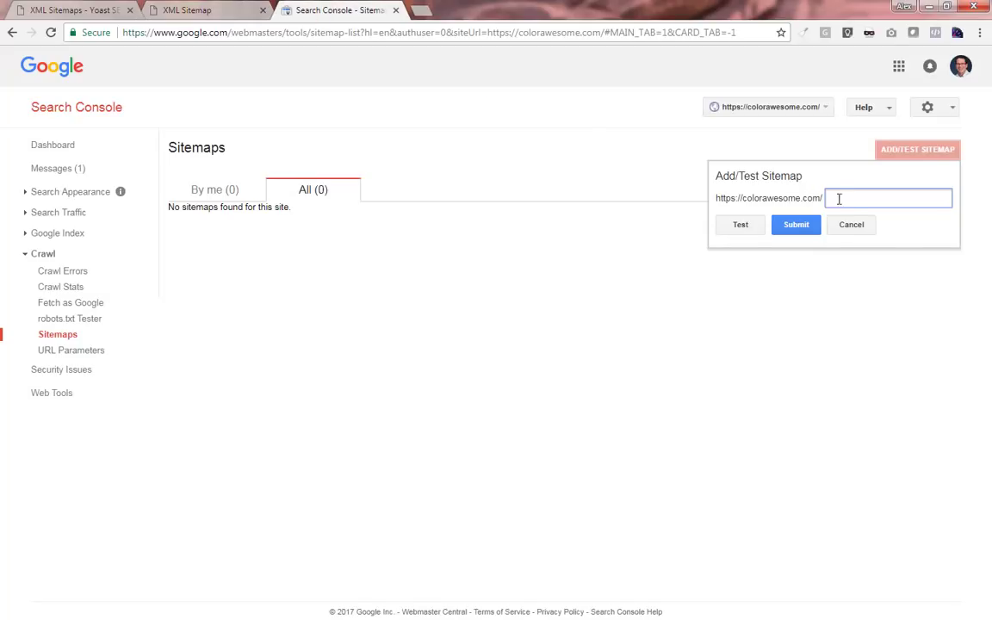
pyautogui.write('sitemap_index.xml')
pyautogui.click(793, 224)
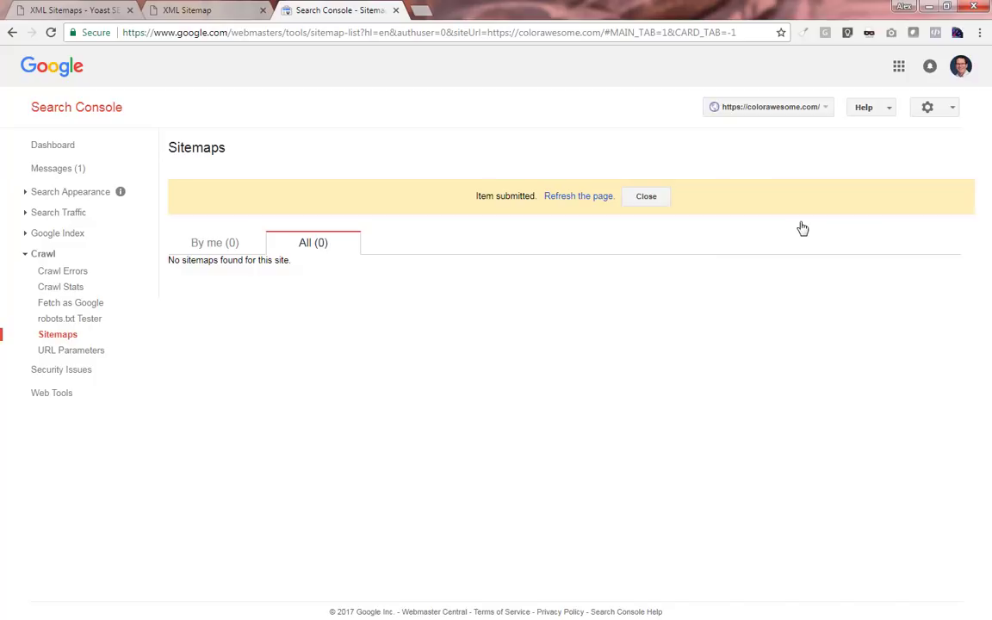
pyautogui.click(582, 197)
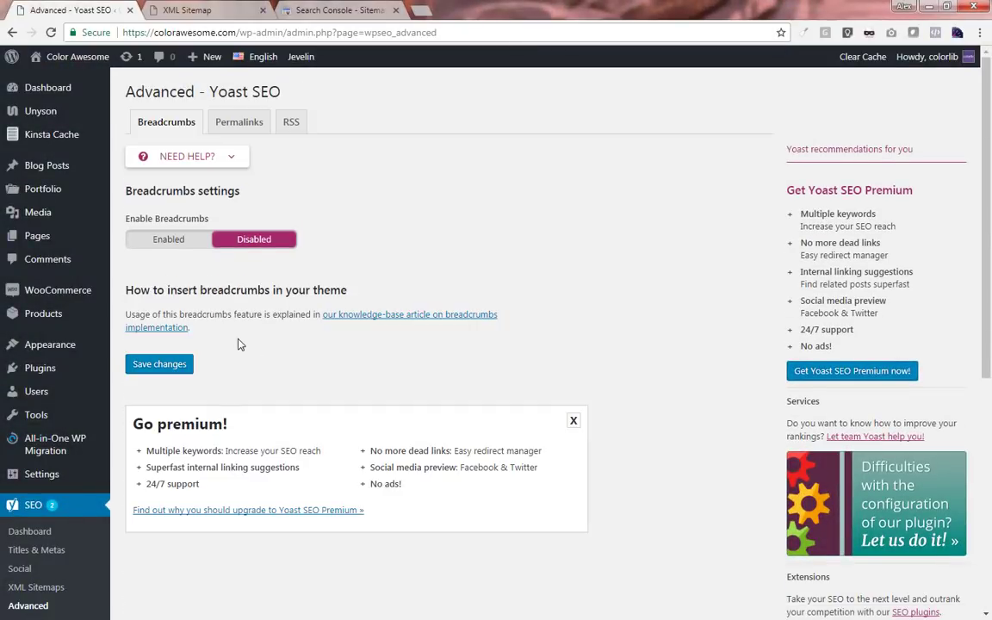
# Enable breadcrumbs in Yoast's advanced settings, set the Blog Posts breadcrumb taxonomy to Category and save
pyautogui.click(168, 241)
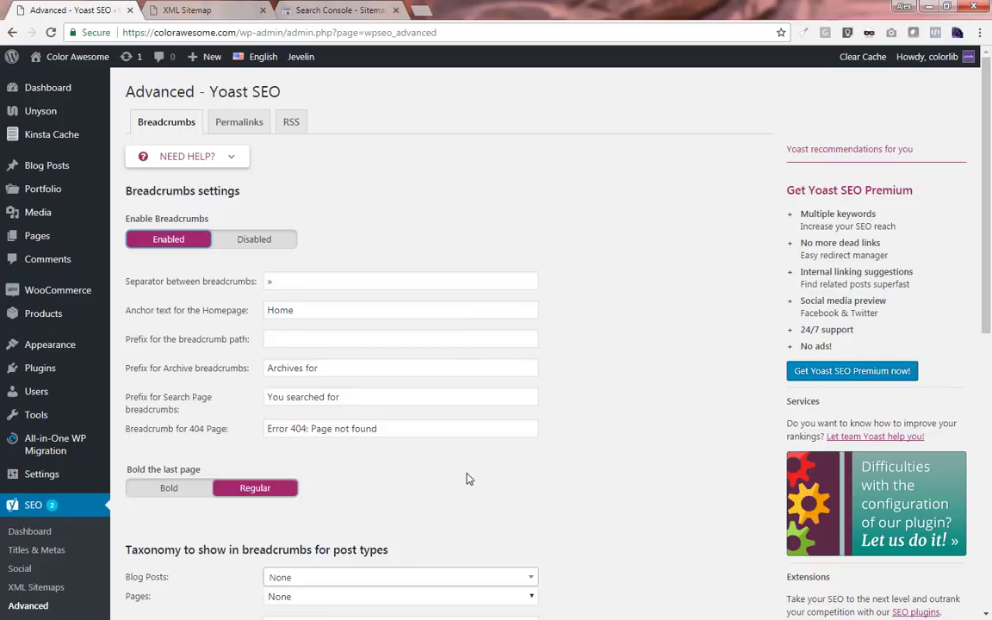
pyautogui.scroll(-4, 578, 438)
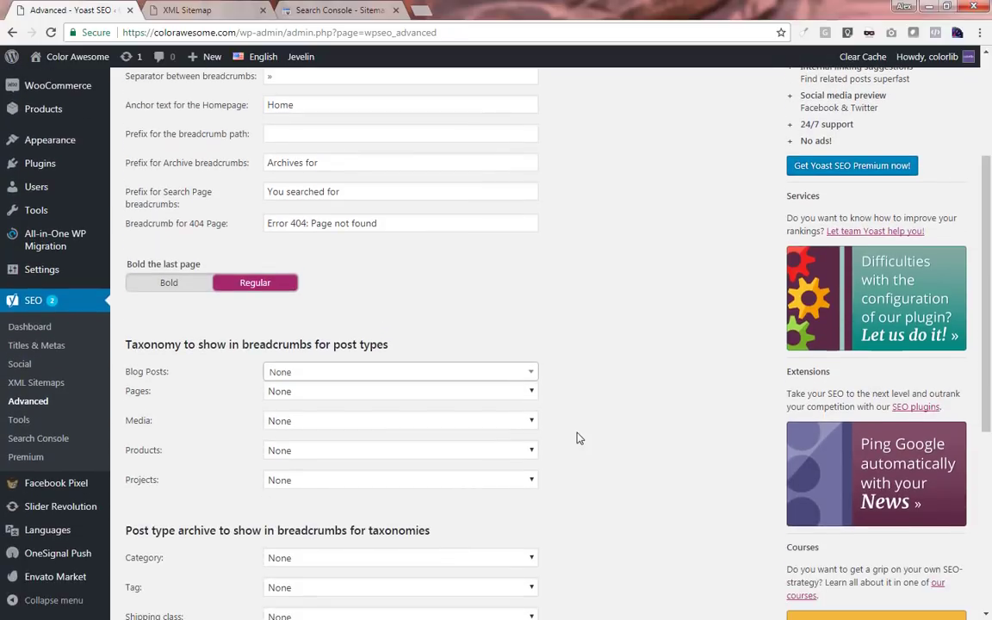
pyautogui.click(310, 375)
pyautogui.click(297, 446)
pyautogui.click(303, 395)
pyautogui.click(210, 421)
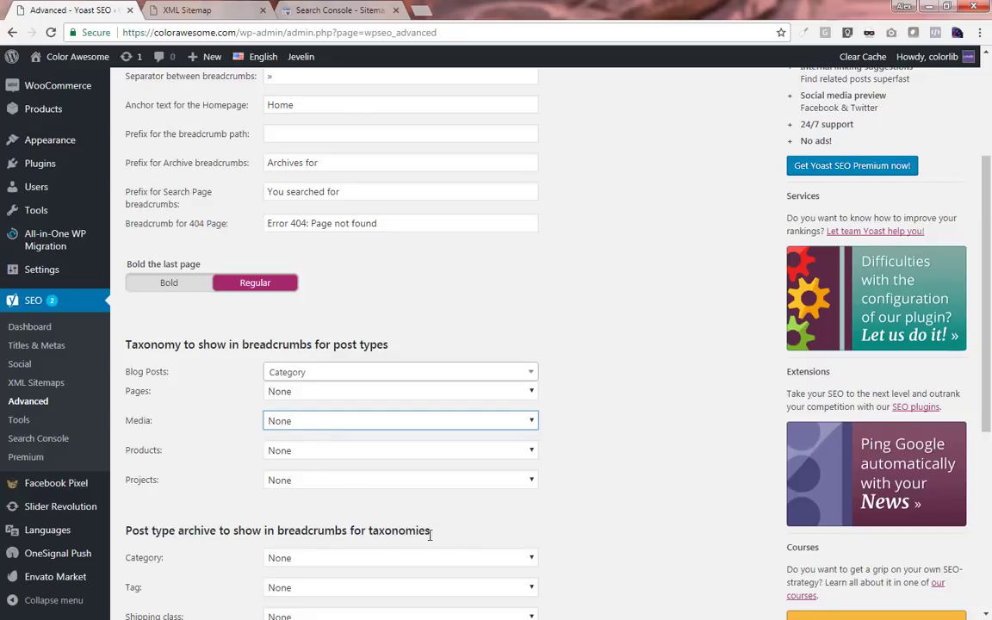
pyautogui.scroll(-3, 428, 533)
pyautogui.click(158, 593)
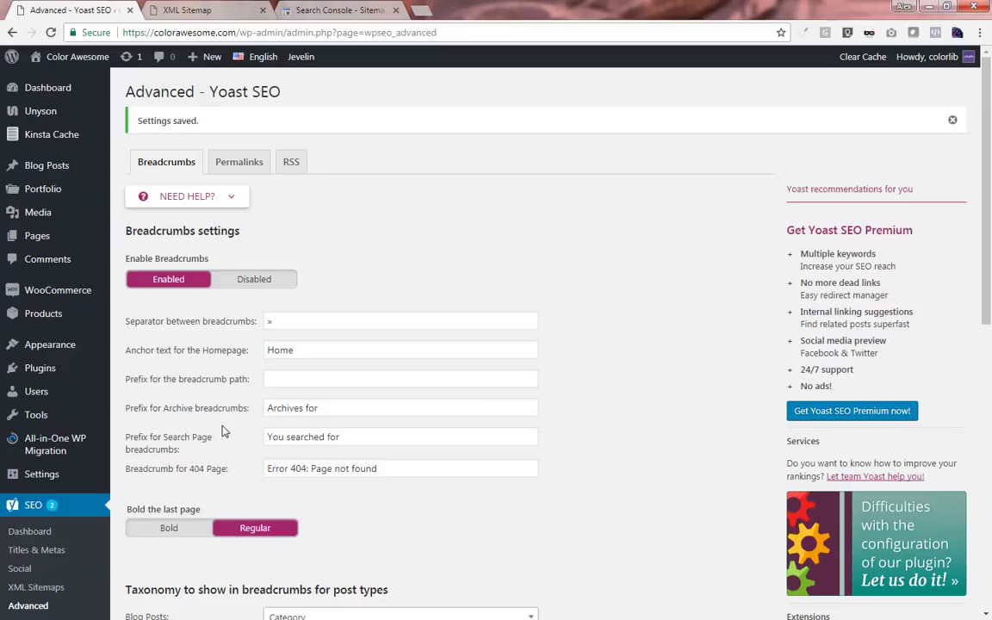
# In the permalink settings, redirect attachment URLs to the parent post, remove the ?replytocom variables and save
pyautogui.click(240, 162)
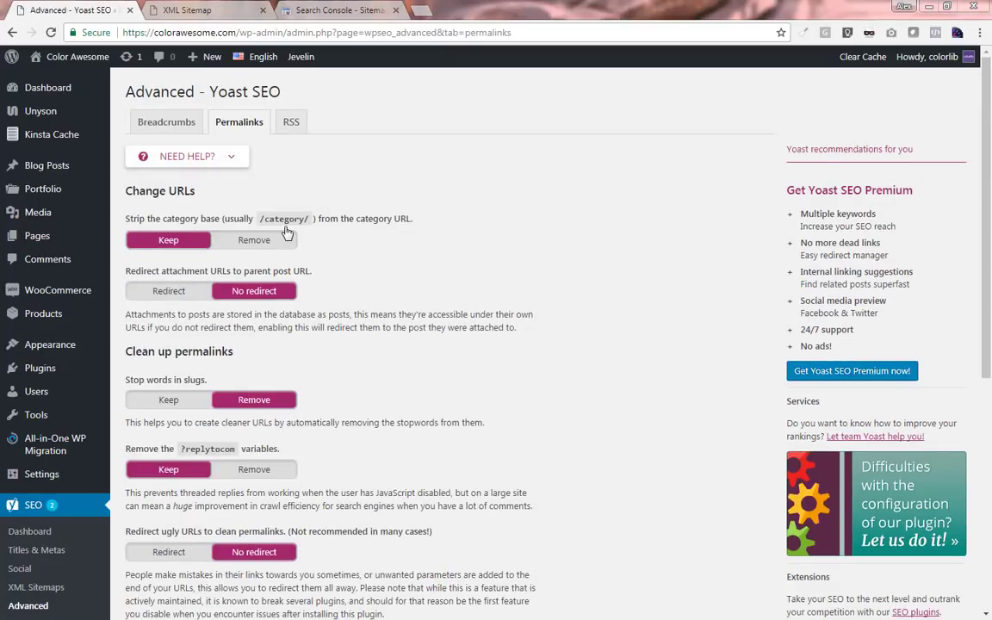
pyautogui.click(160, 295)
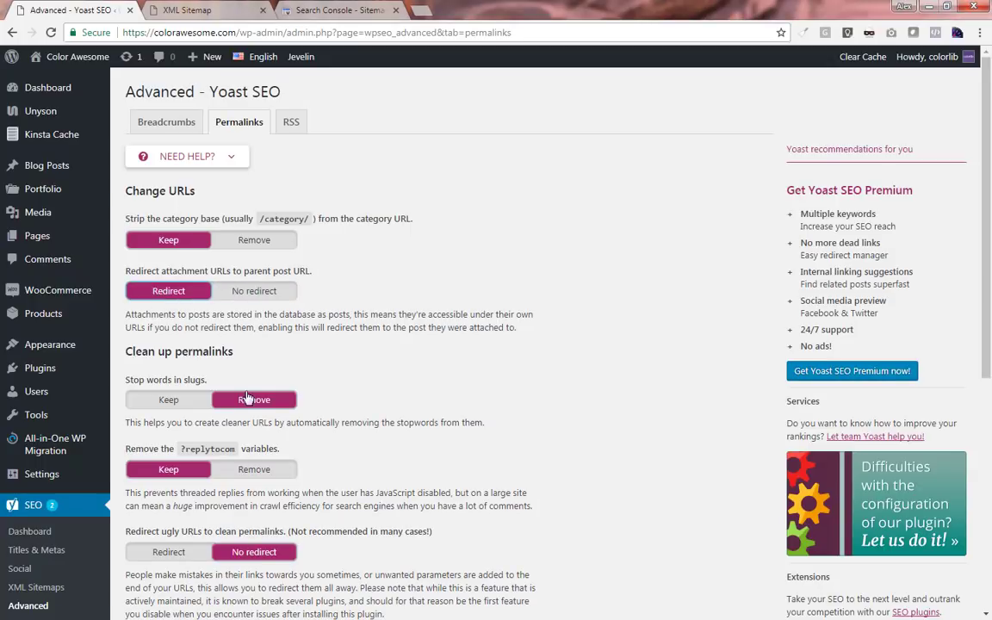
pyautogui.click(255, 467)
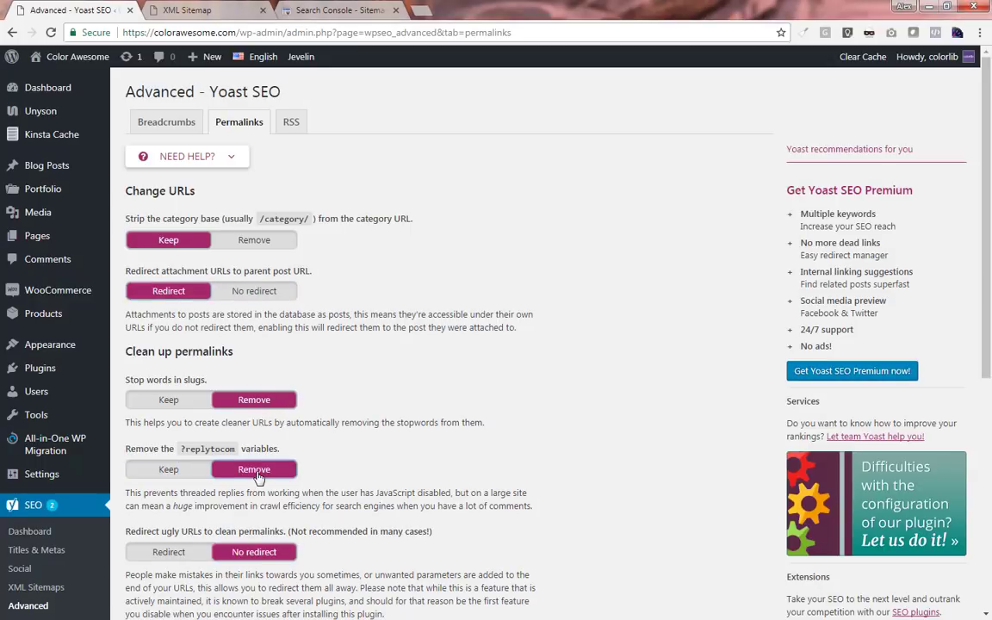
pyautogui.scroll(-3, 987, 324)
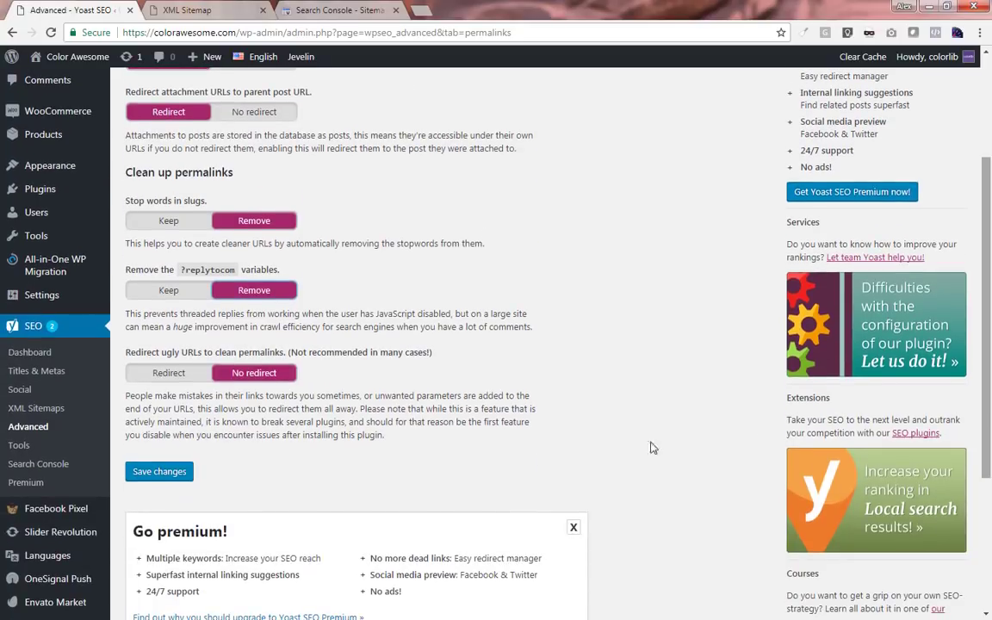
pyautogui.click(155, 473)
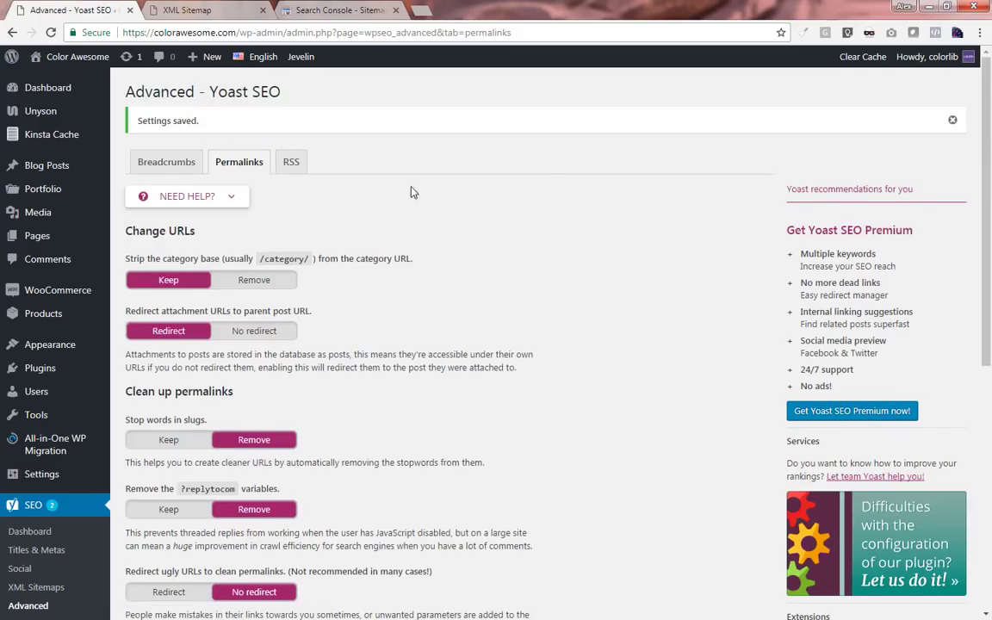
# Check the RSS feed settings, create a robots.txt file with Yoast's file editor and save it
pyautogui.click(293, 166)
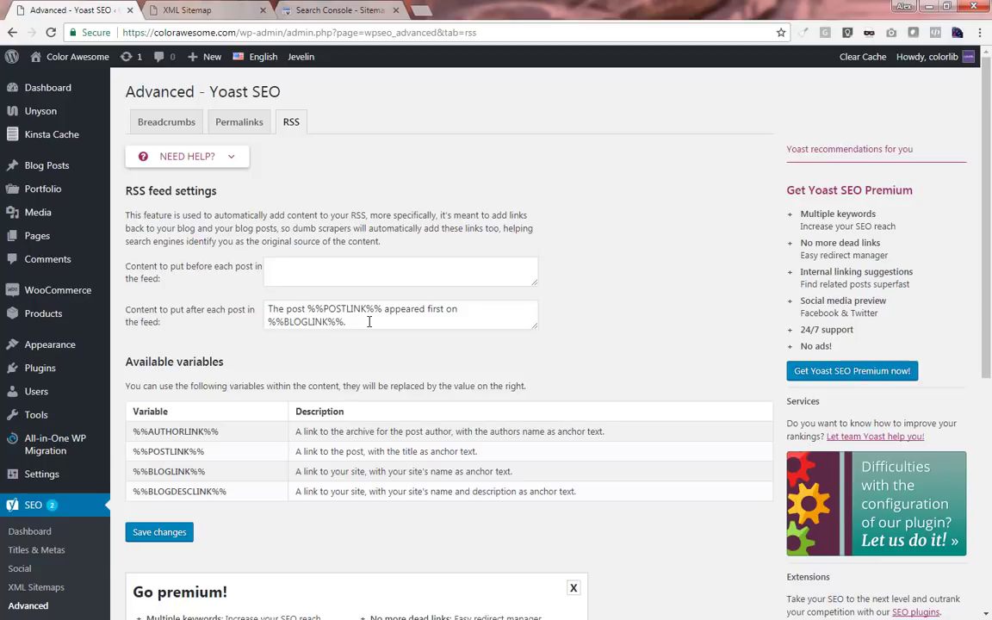
pyautogui.scroll(-2, 991, 356)
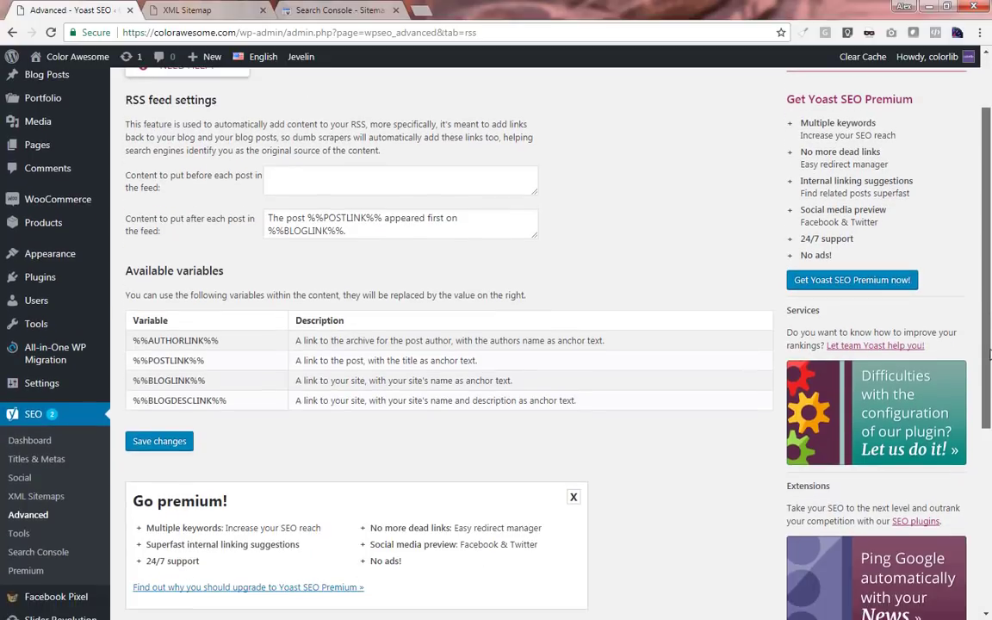
pyautogui.click(19, 534)
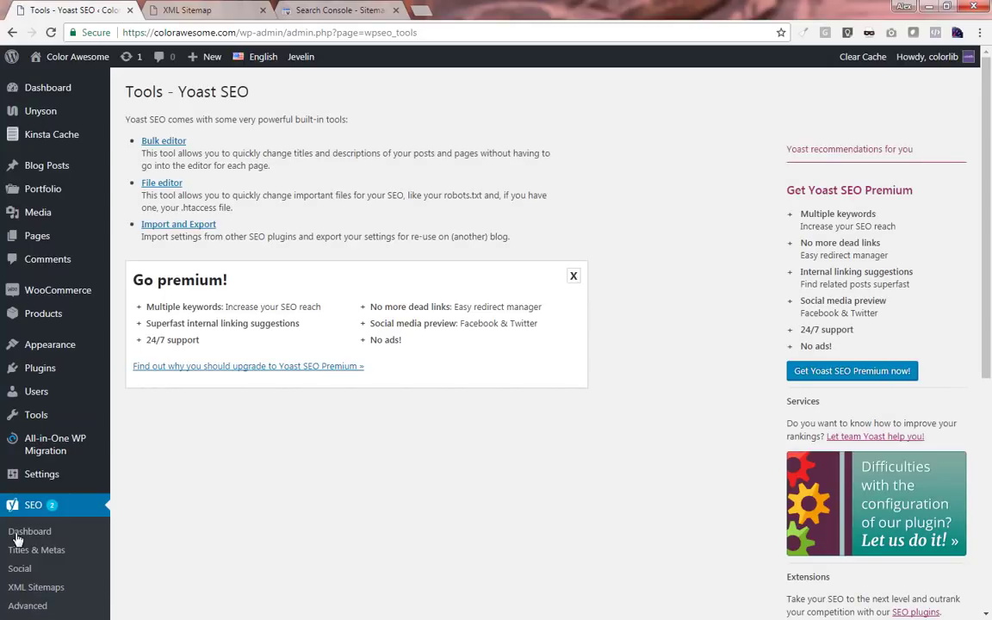
pyautogui.click(163, 184)
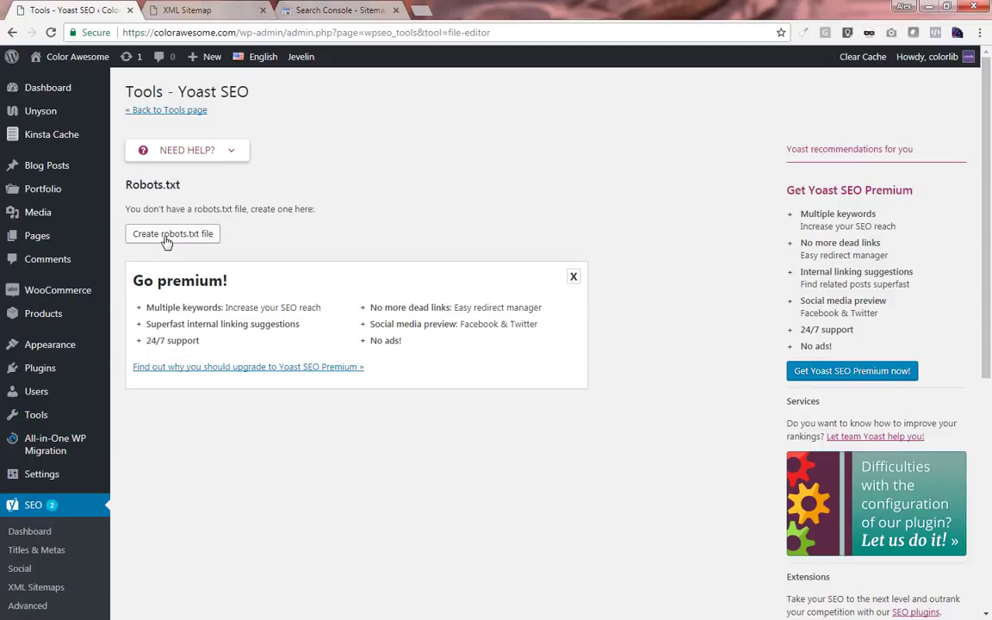
pyautogui.click(167, 237)
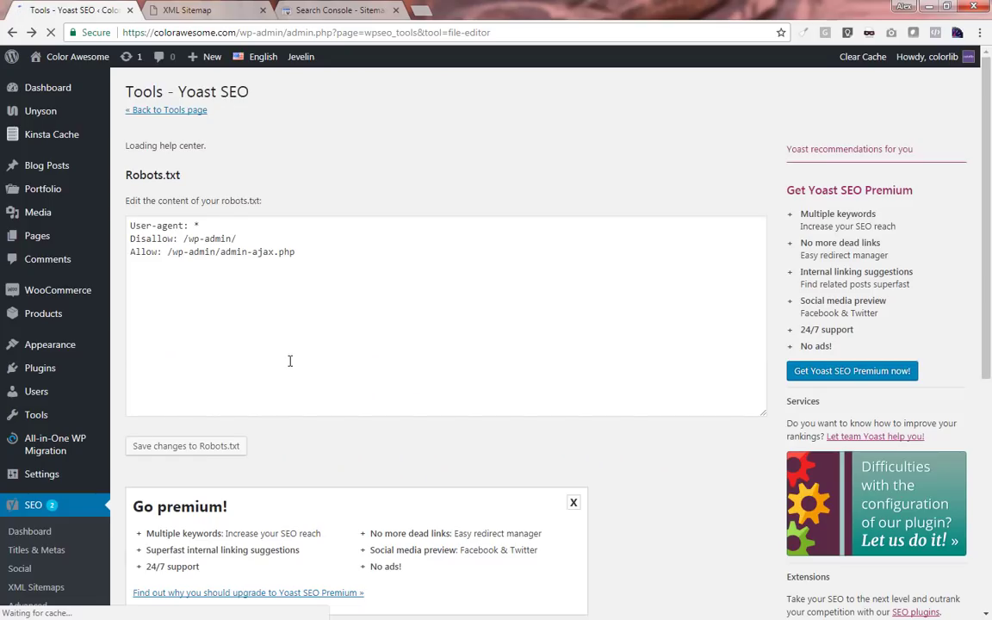
pyautogui.click(187, 457)
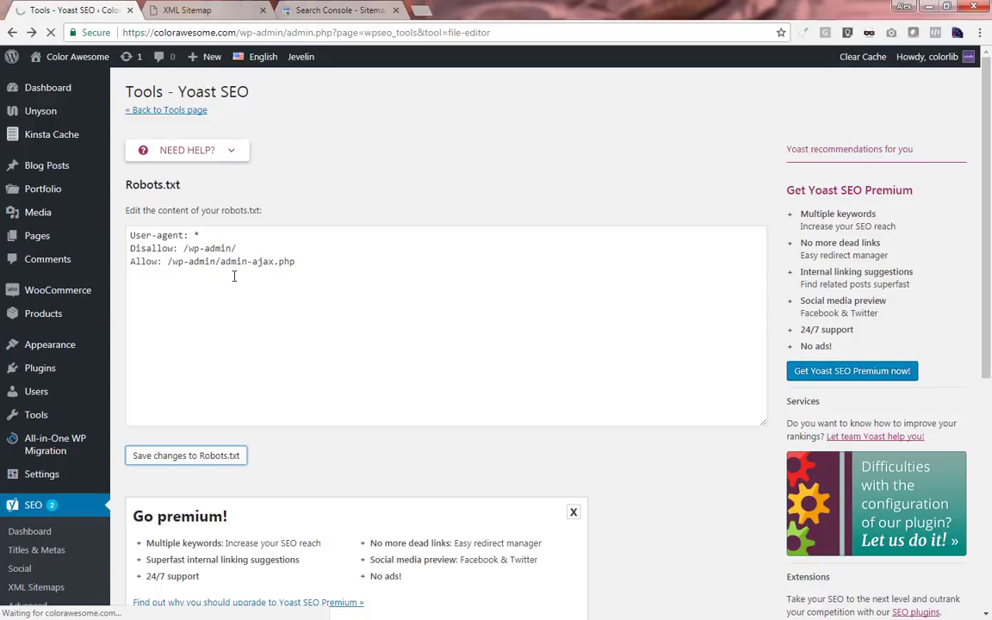
# Examine the page titles and meta descriptions in Yoast's bulk editor
pyautogui.click(161, 108)
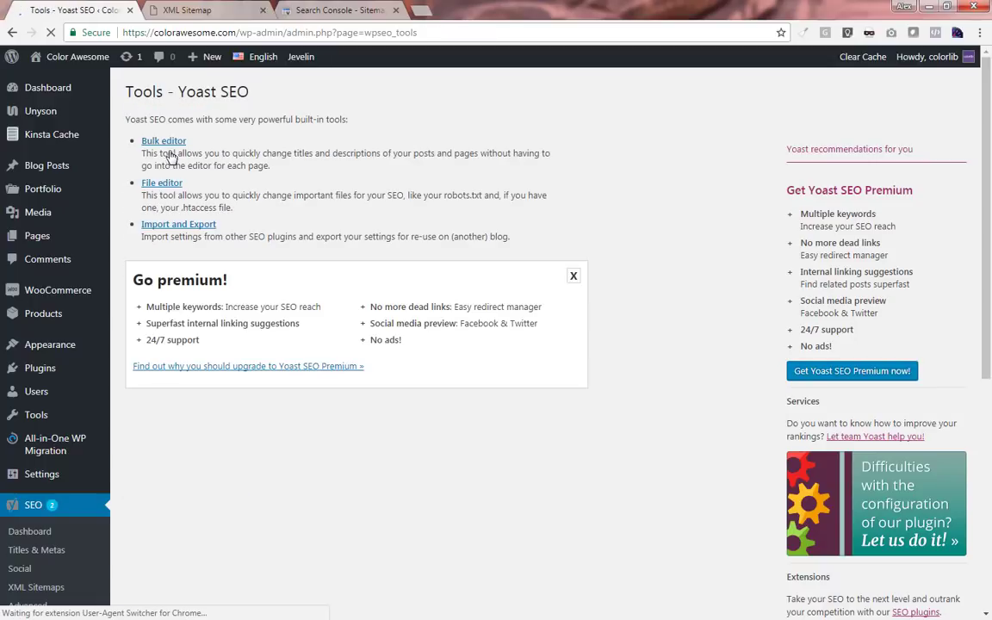
pyautogui.click(164, 143)
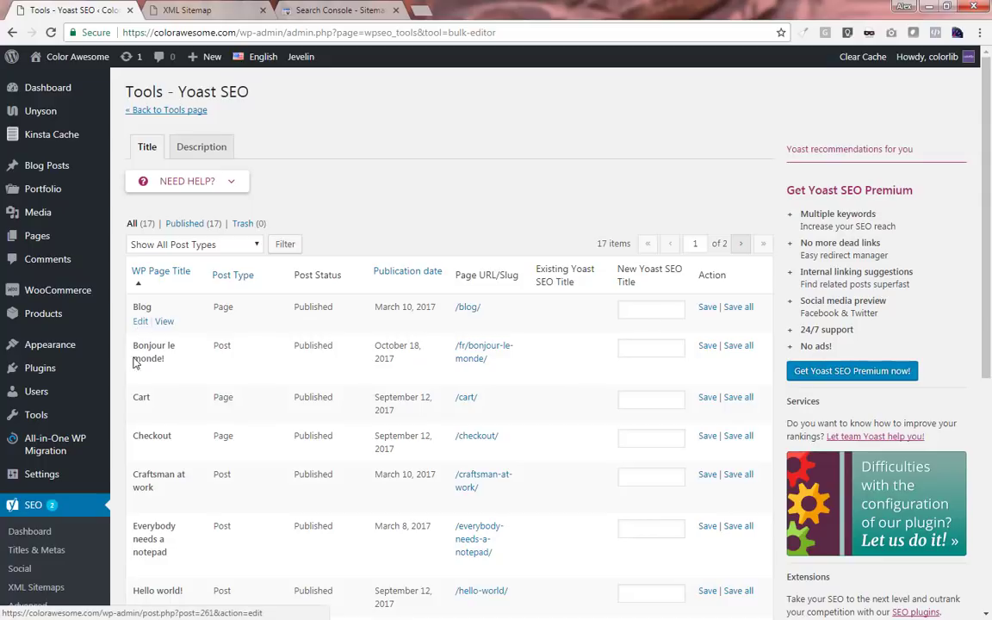
pyautogui.click(203, 148)
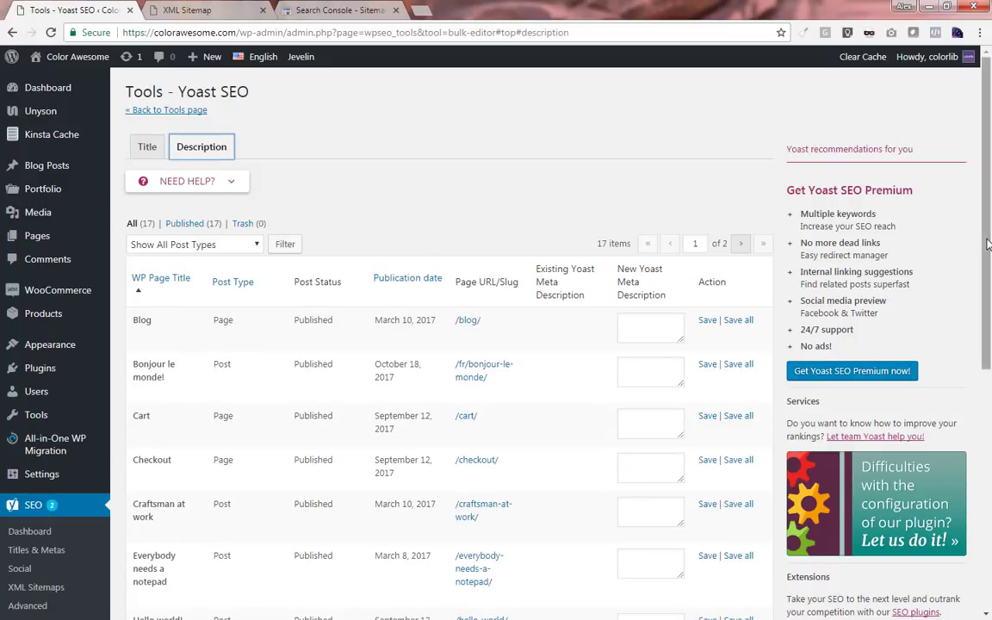
pyautogui.moveTo(987, 285); pyautogui.dragTo(987, 435)
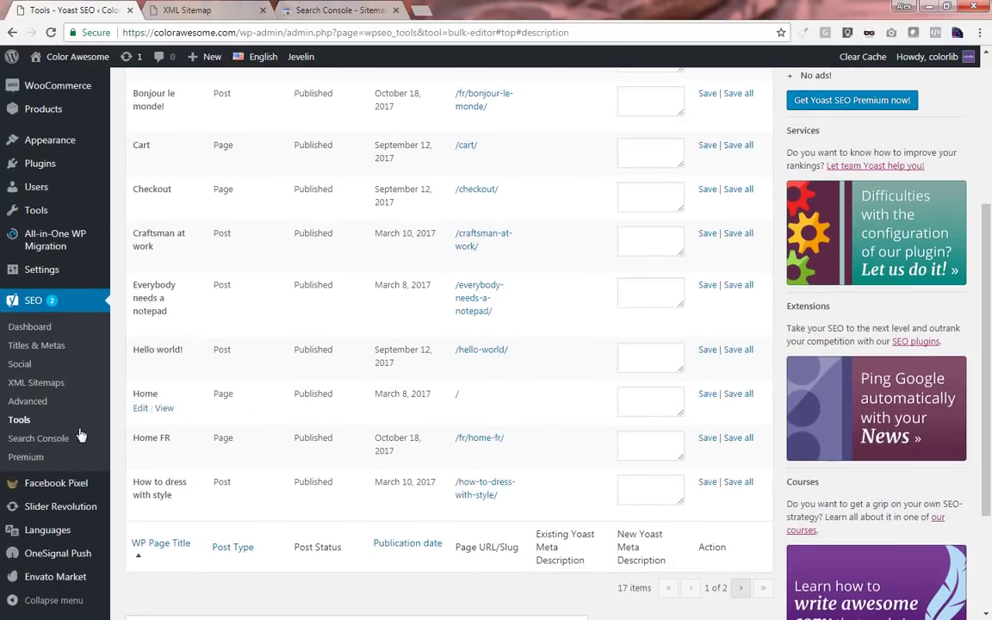
# From Yoast's Search Console settings, request a Google authorization code, allow Yoast SEO access with the first Google account and copy the code
pyautogui.click(29, 441)
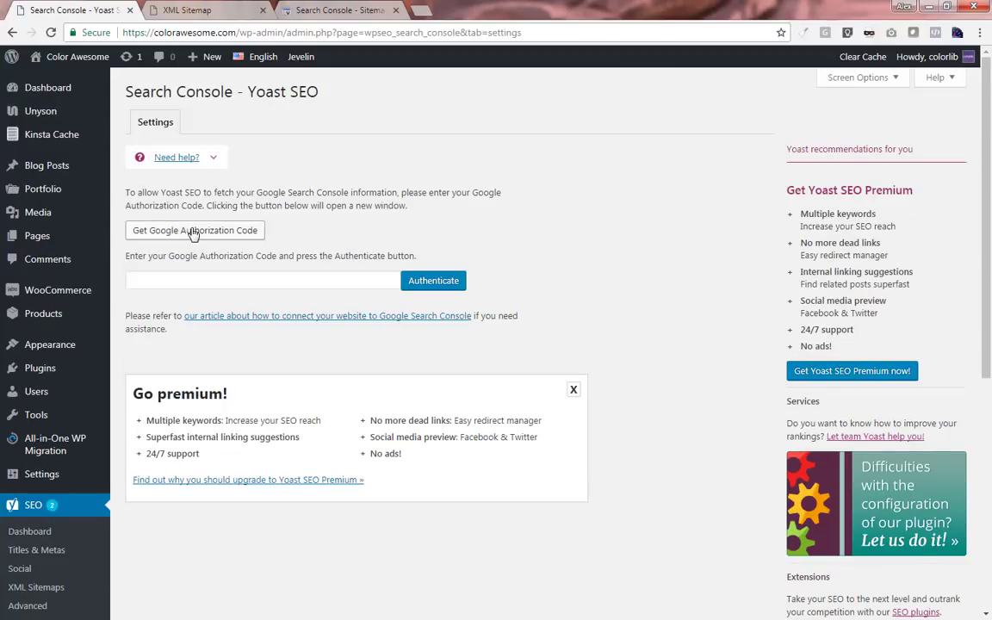
pyautogui.click(193, 232)
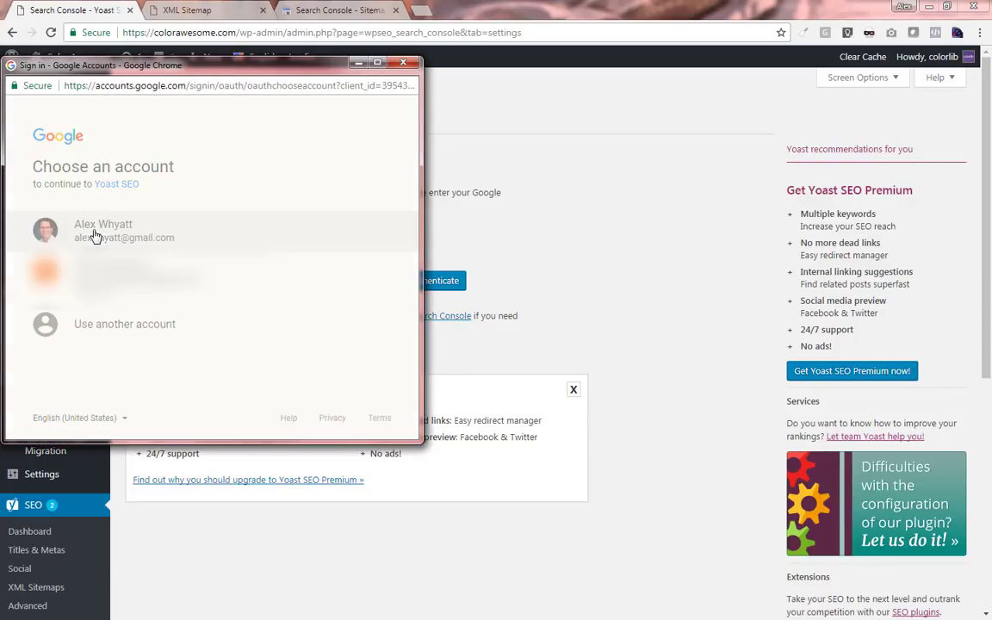
pyautogui.click(69, 232)
pyautogui.click(358, 353)
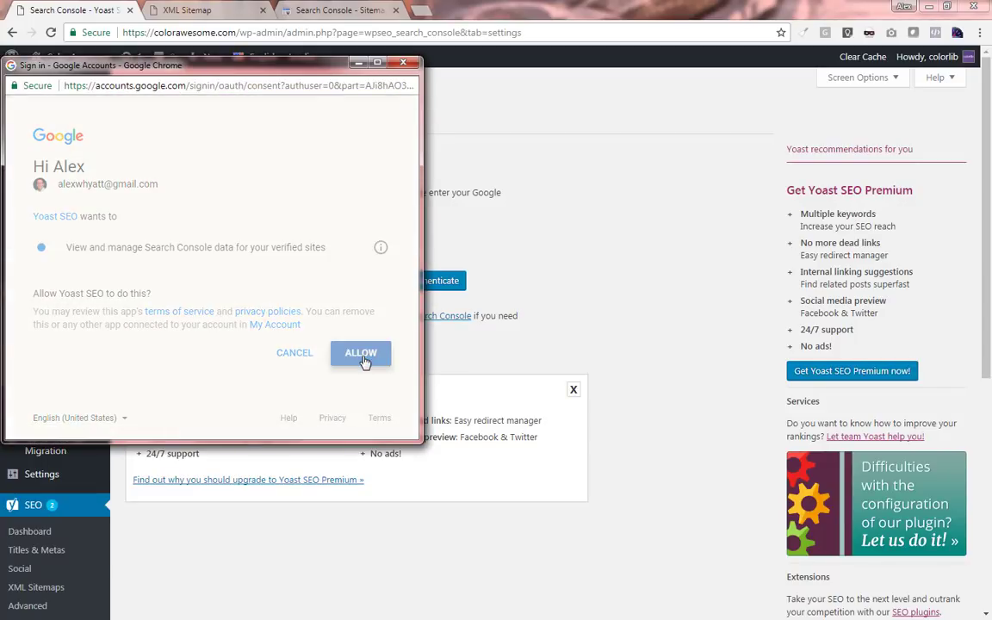
pyautogui.click(211, 240)
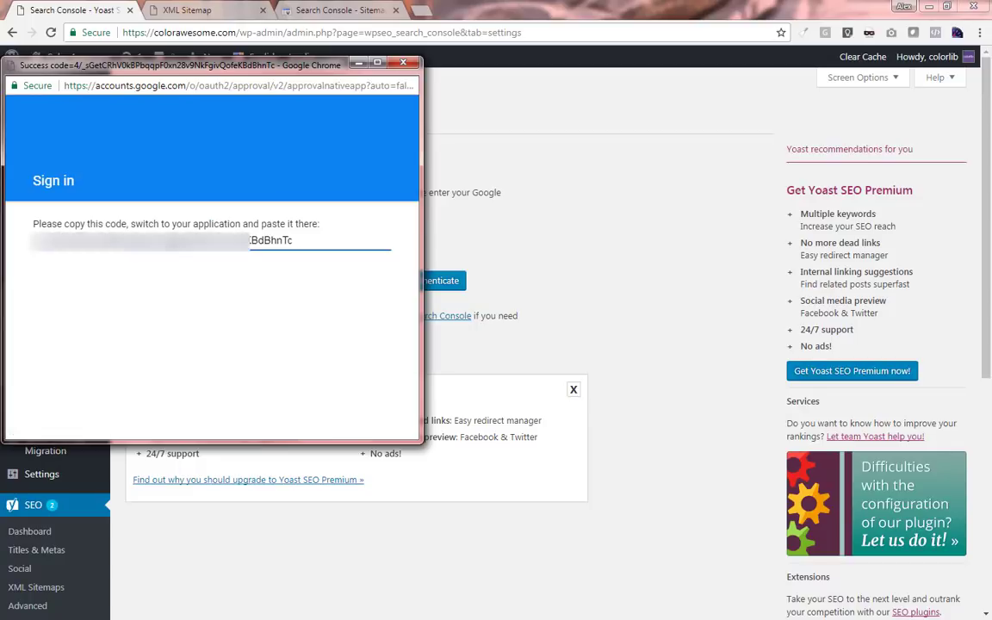
pyautogui.hotkey('ctrl', 'a')
pyautogui.click(550, 281)
pyautogui.click(329, 279)
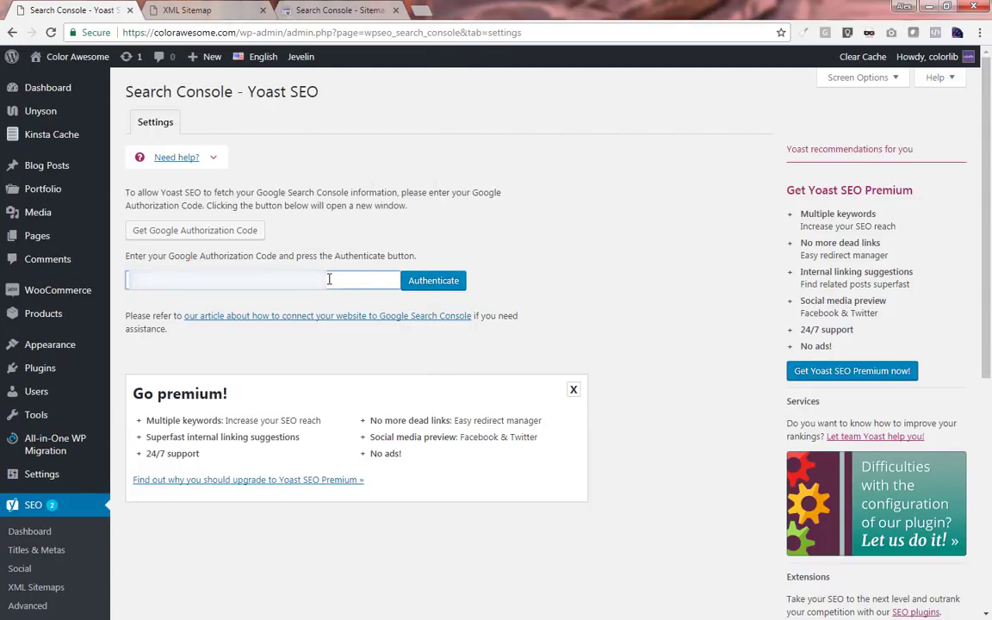
pyautogui.hotkey('ctrl', 'v')
pyautogui.click(437, 288)
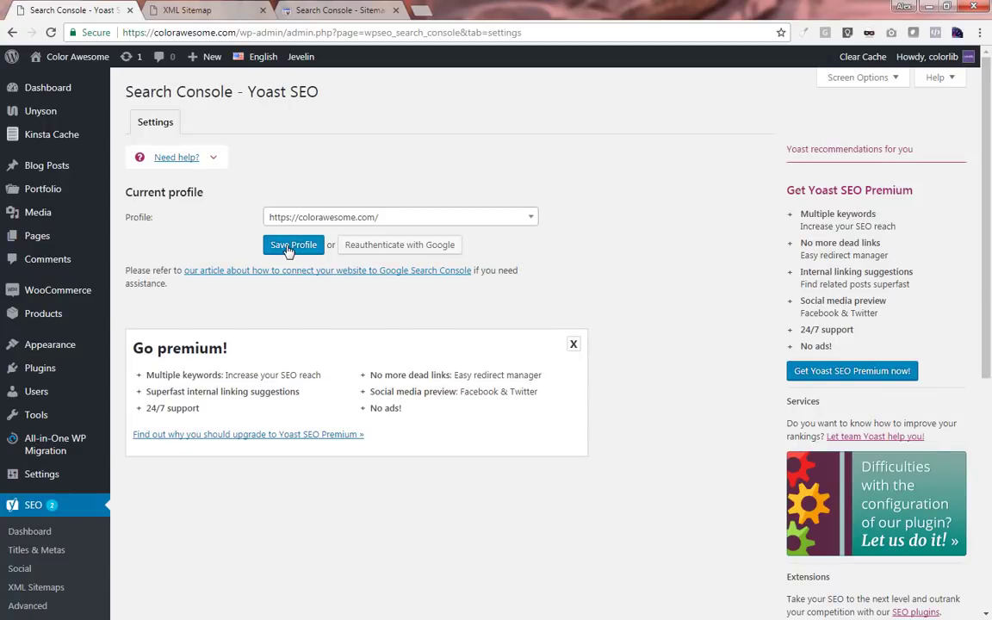
pyautogui.click(291, 246)
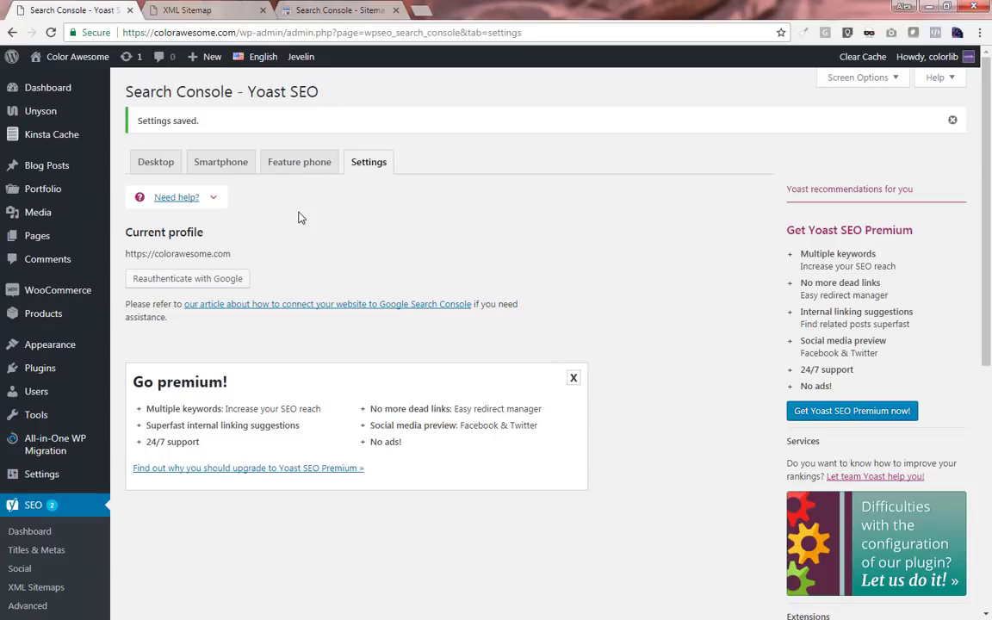
# Open the blog post "Craftsman at work" for editing and go to its Yoast SEO section
pyautogui.moveTo(38, 166)
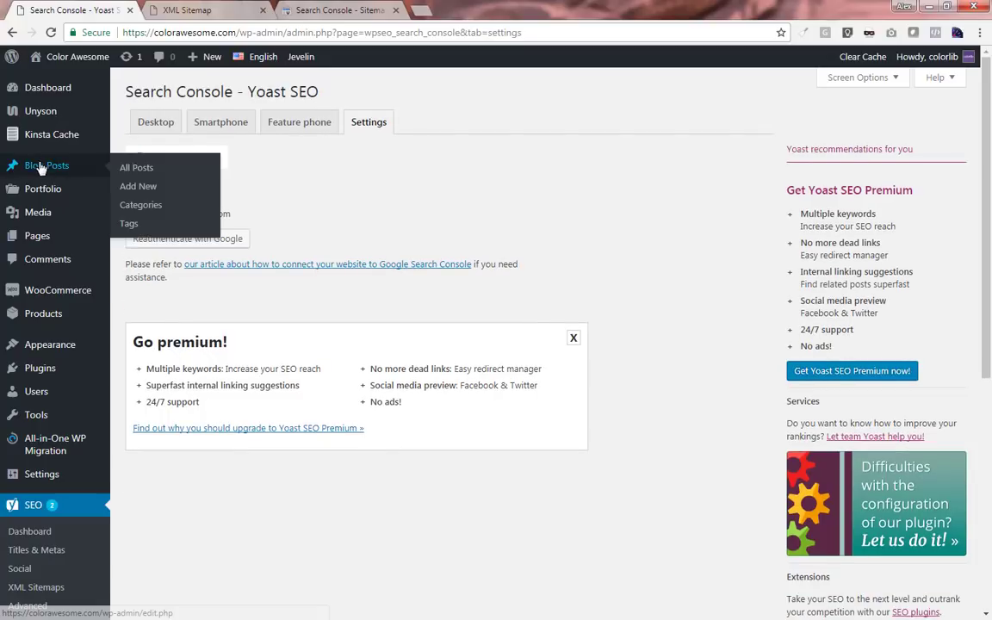
pyautogui.click(136, 168)
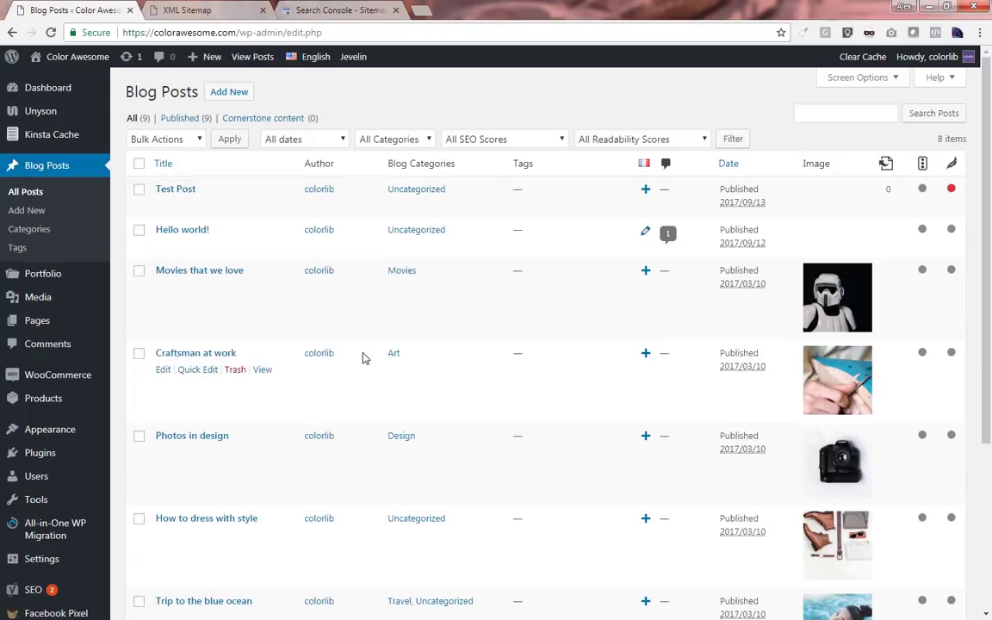
pyautogui.click(163, 370)
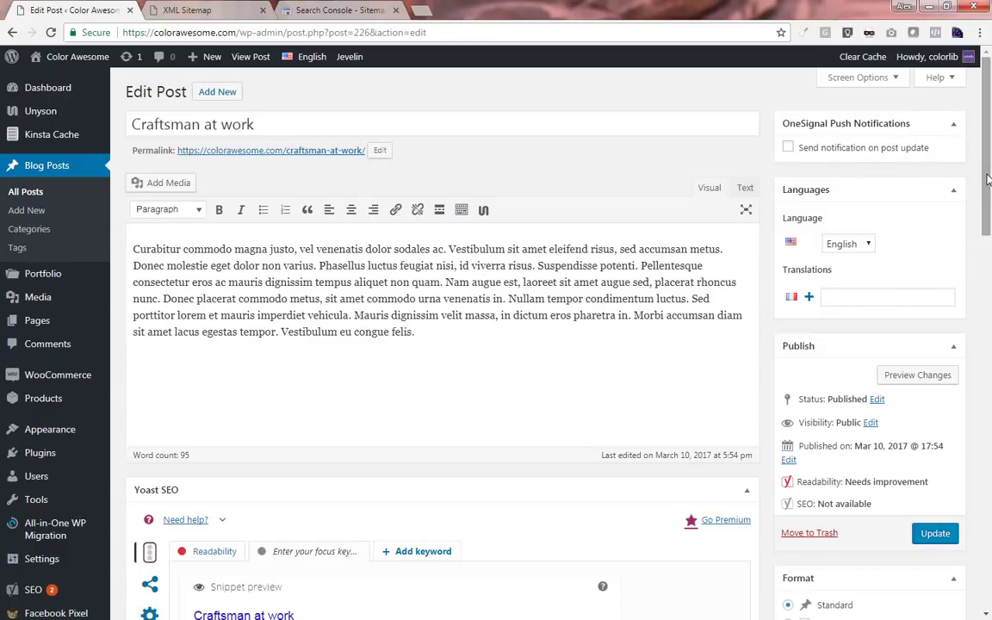
pyautogui.moveTo(986, 204); pyautogui.dragTo(987, 299)
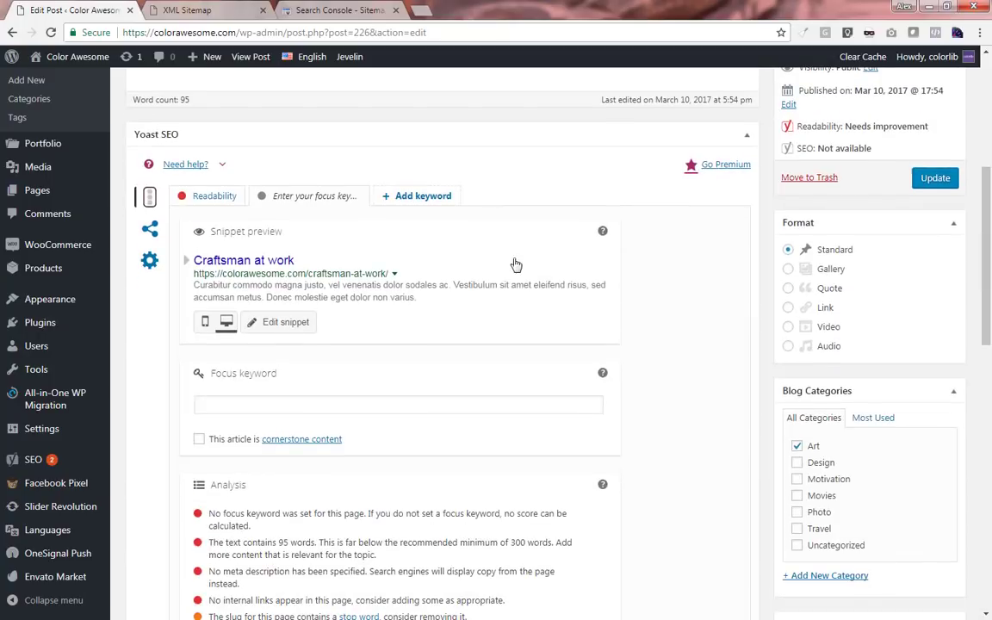
# Set the post's SEO title to "10 ways to make better shoes" in the Yoast snippet editor
pyautogui.click(228, 257)
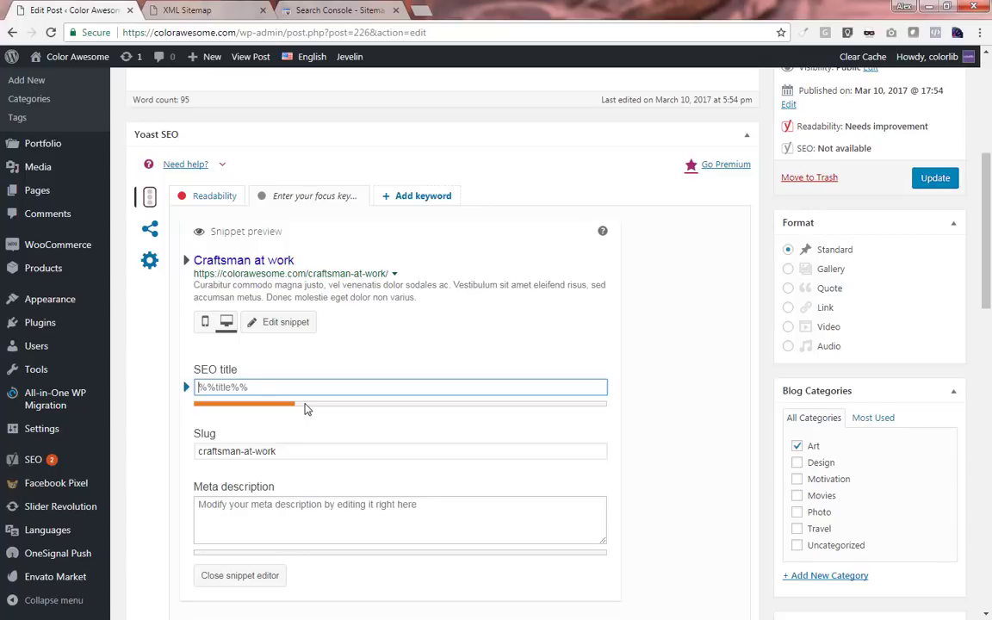
pyautogui.write('10')
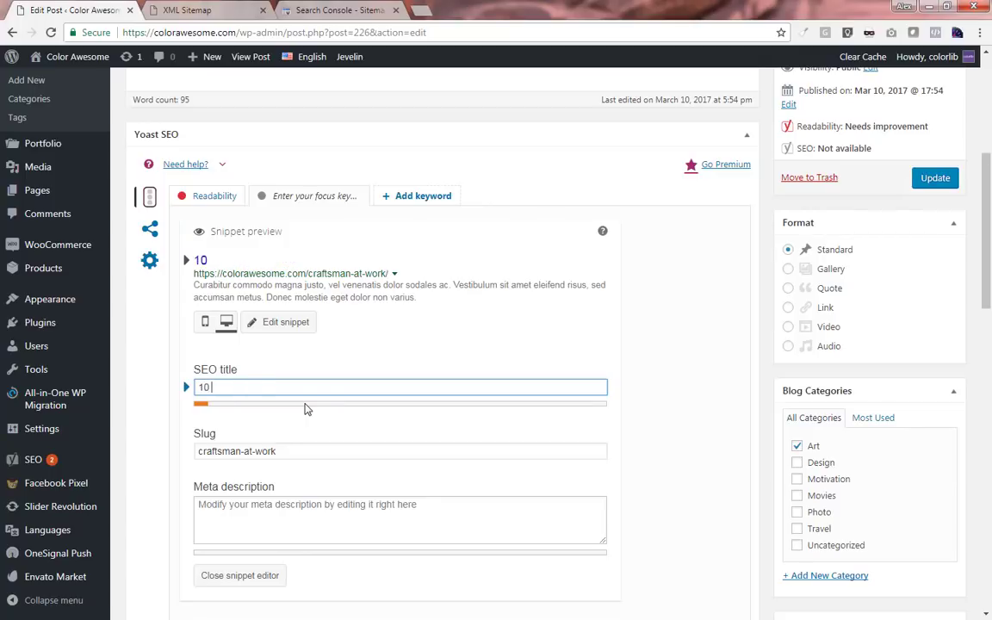
pyautogui.write(' ways tomake b')
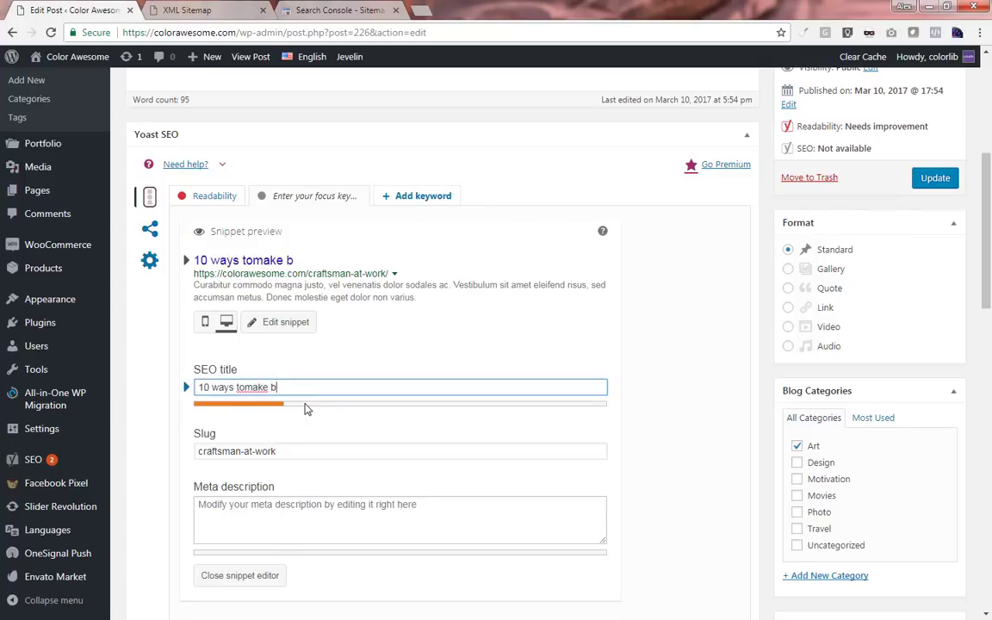
pyautogui.write('etter shoes')
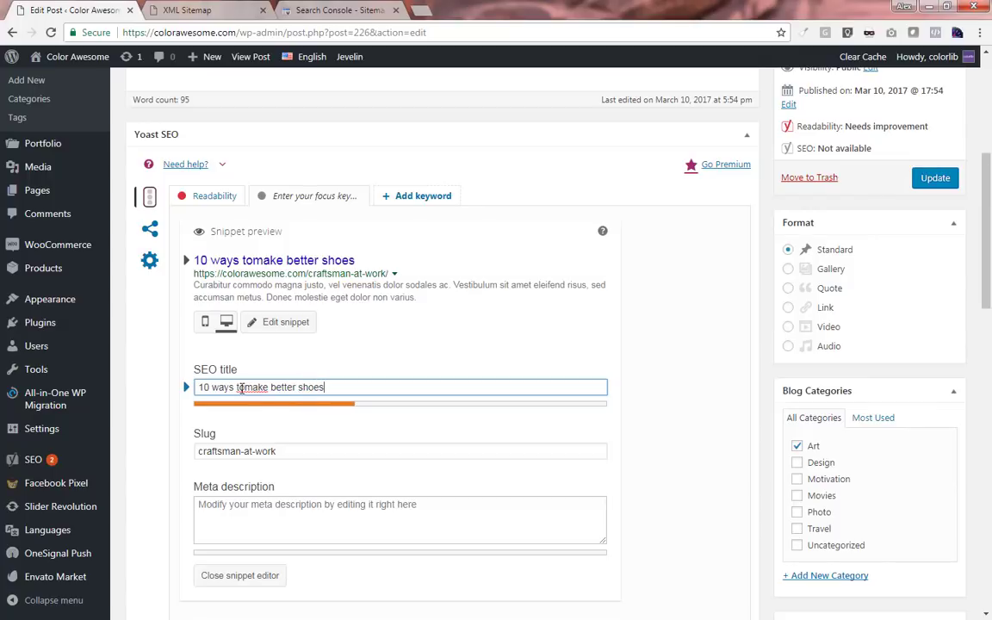
pyautogui.click(244, 387)
# Set the meta description to "This blog post covers show makers from around thee world" and close the snippet editor
pyautogui.click(295, 527)
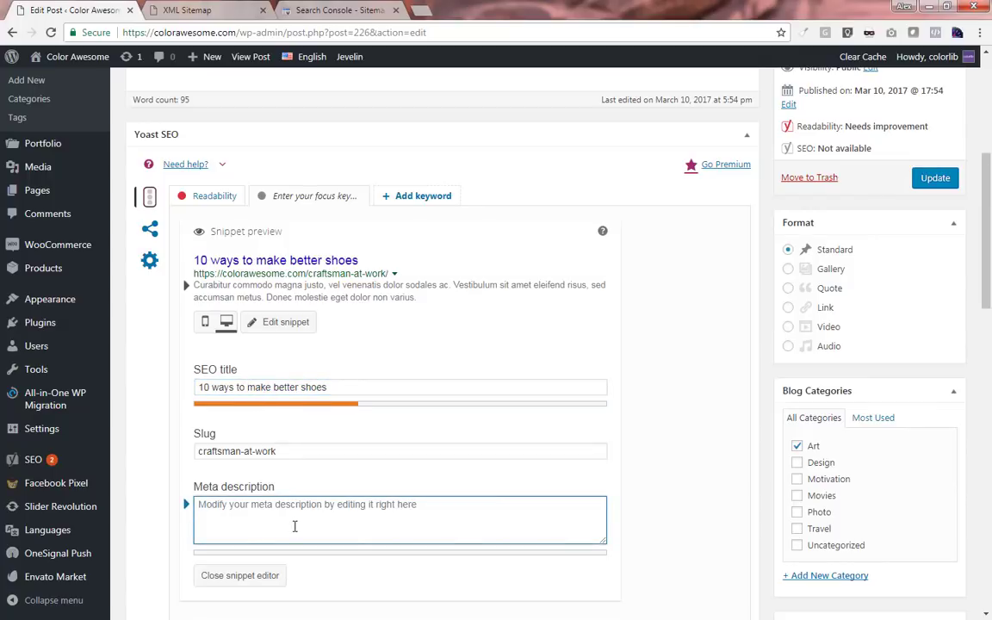
pyautogui.write('This blog')
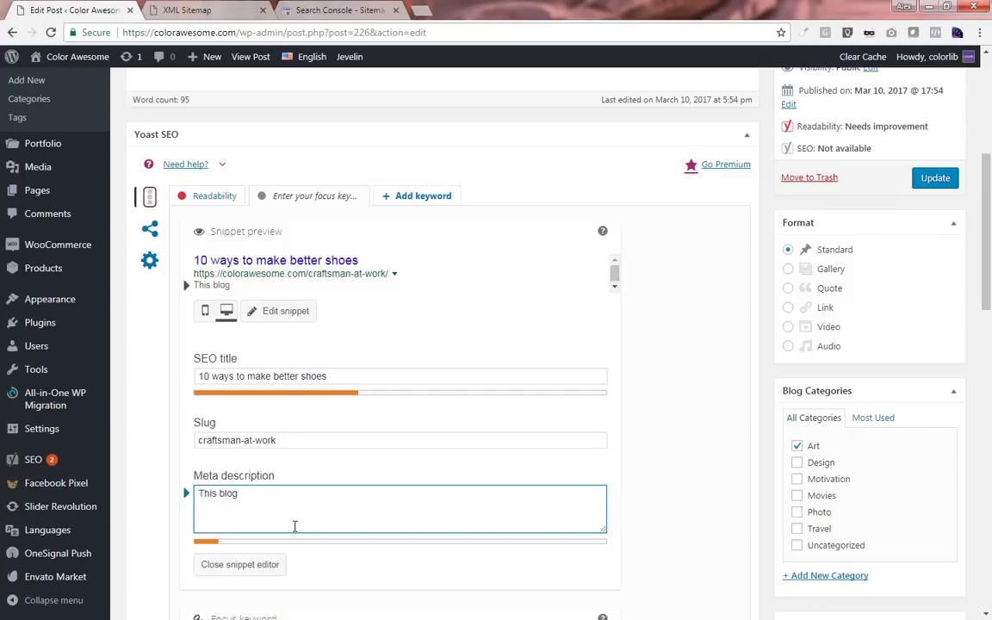
pyautogui.write(' post covers show')
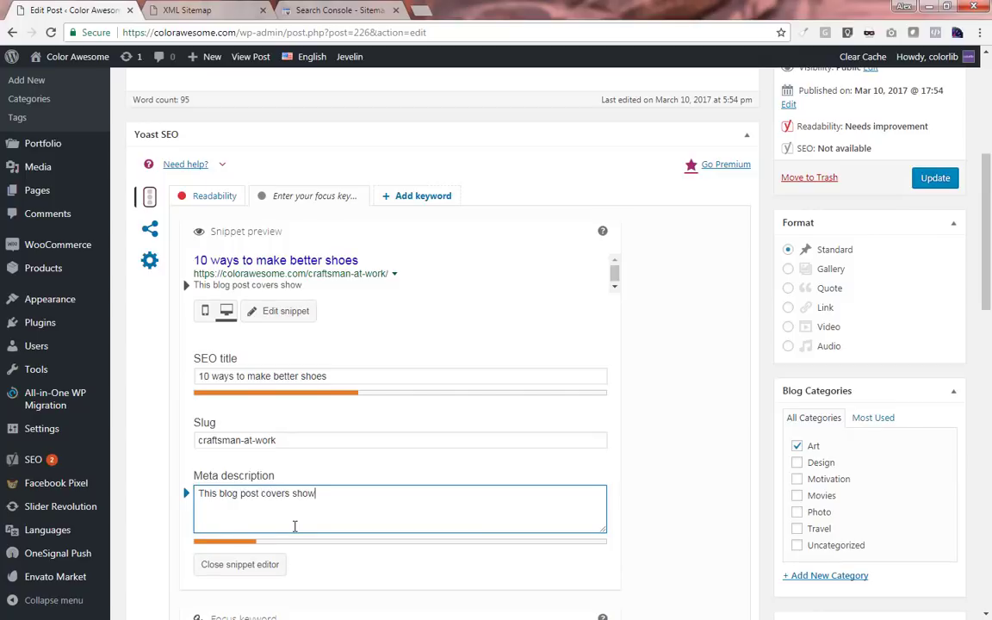
pyautogui.write(' makers from arou')
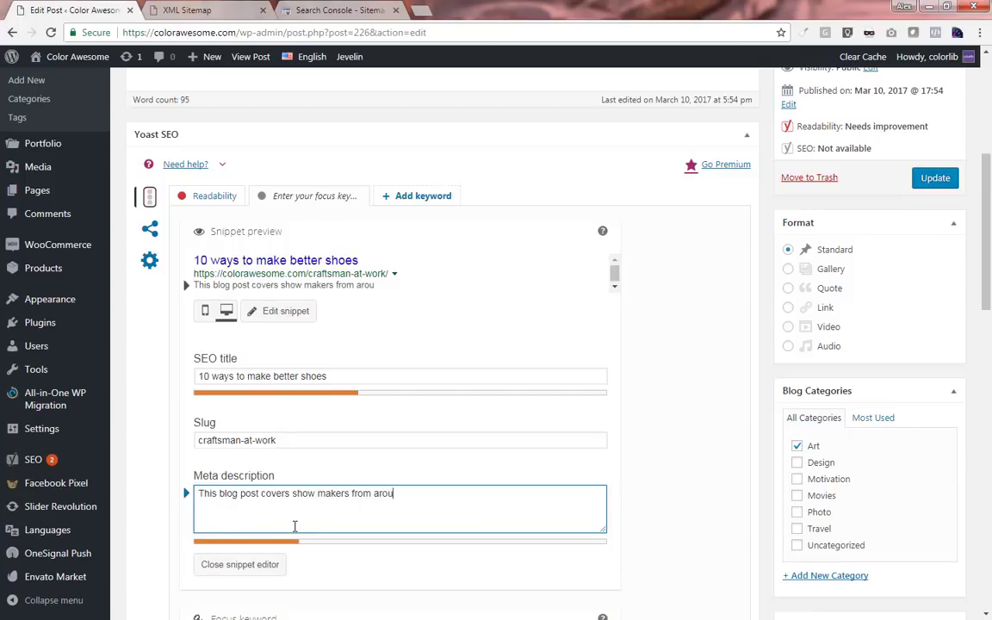
pyautogui.write('nd thew worl')
pyautogui.press('BackSpace')
pyautogui.press('BackSpace')
pyautogui.press('BackSpace')
pyautogui.press('BackSpace')
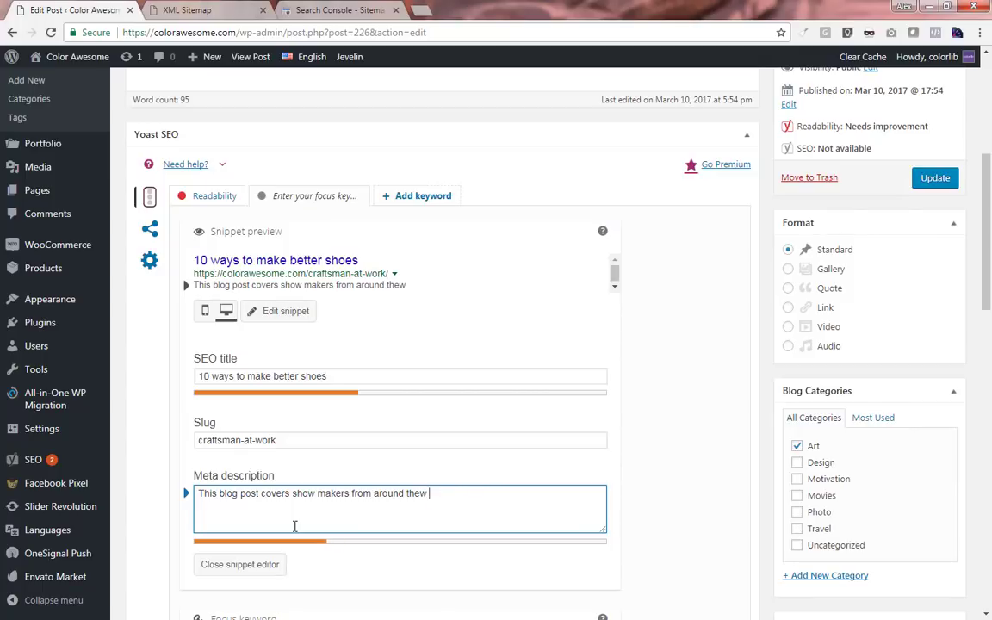
pyautogui.write('e world')
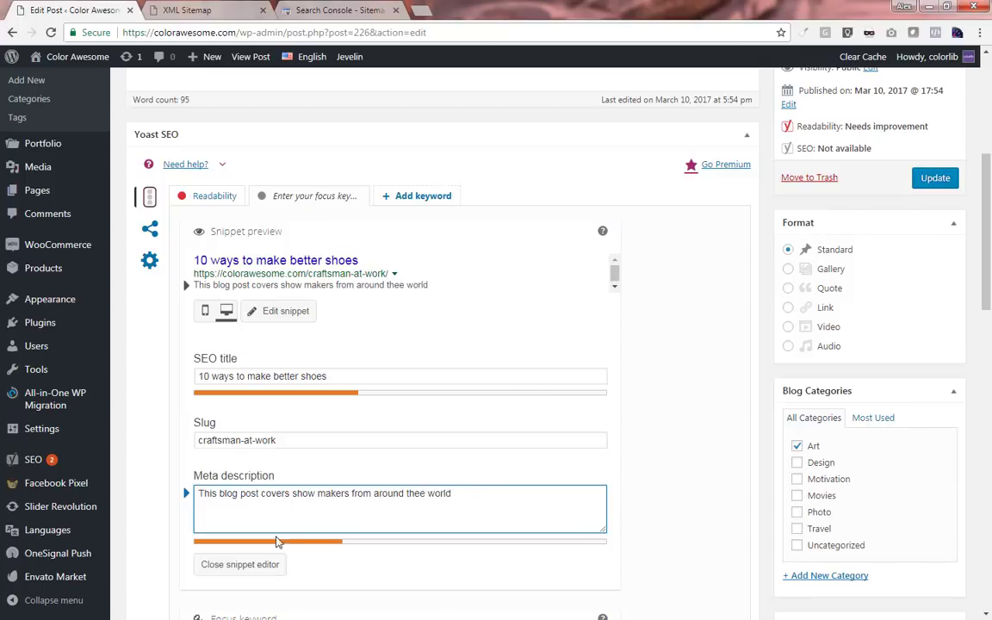
pyautogui.click(260, 565)
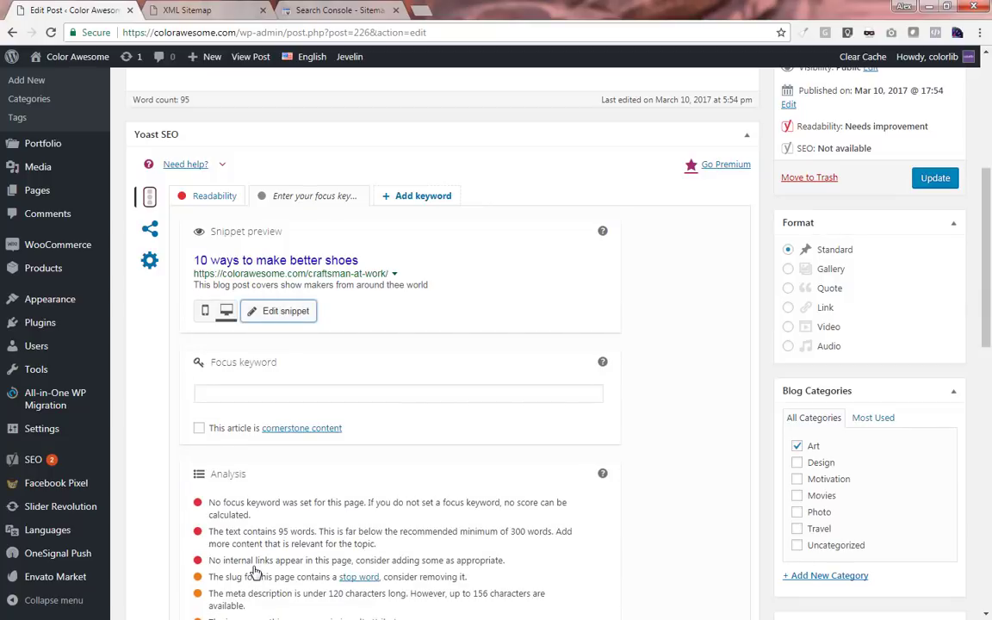
# In the post's Facebook sharing settings, use the craftsman photo 5.jpg from the media library as the Facebook image
pyautogui.click(151, 230)
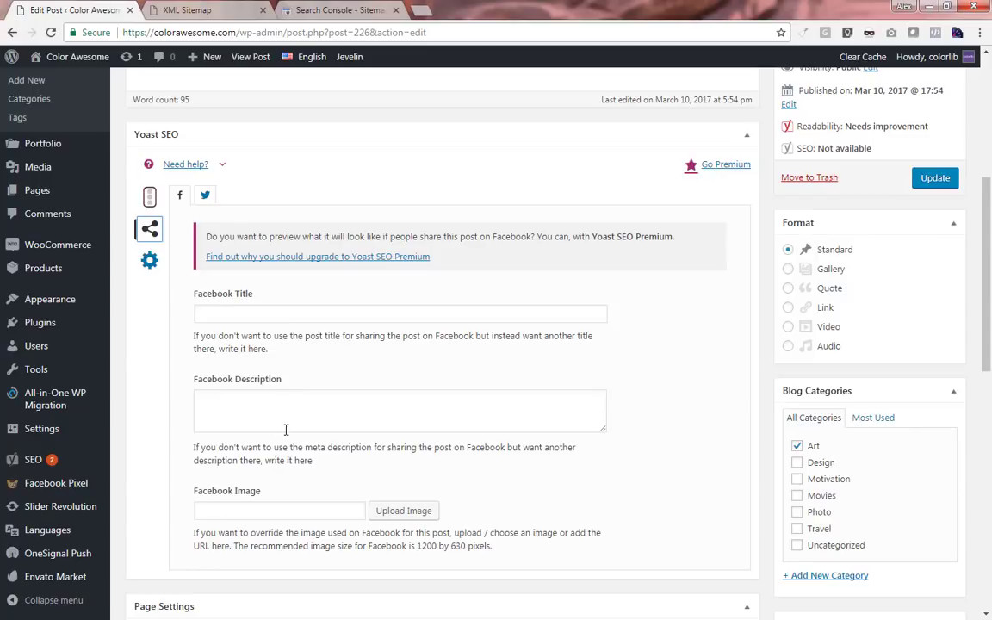
pyautogui.click(259, 312)
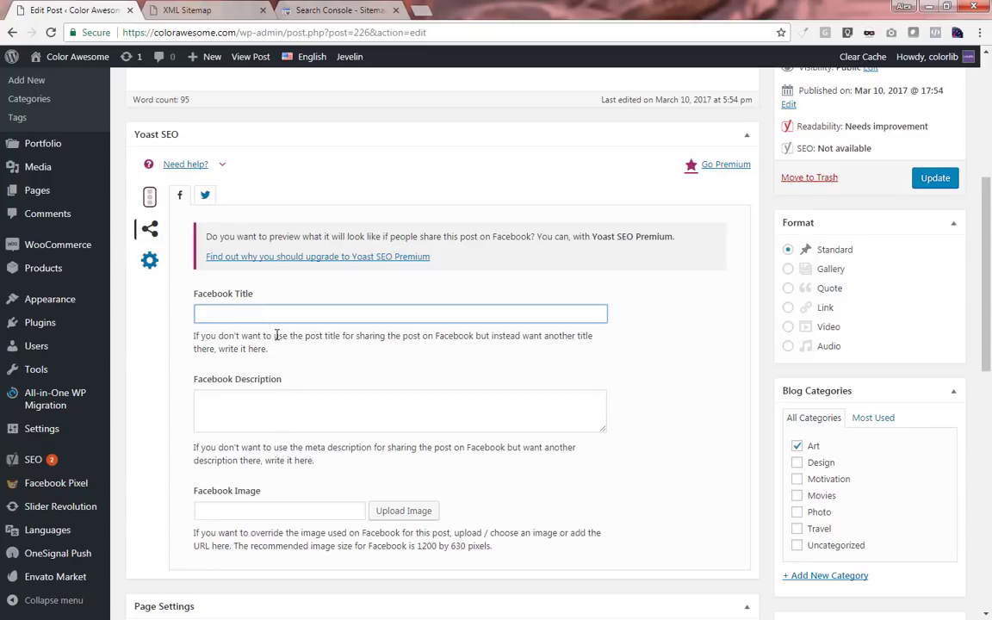
pyautogui.click(259, 405)
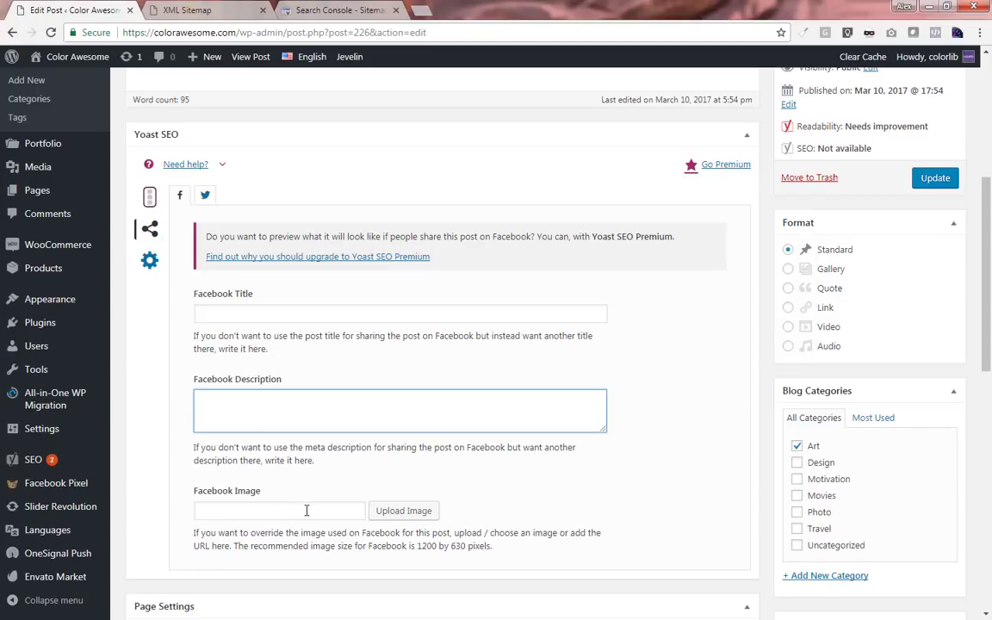
pyautogui.click(338, 513)
pyautogui.click(408, 517)
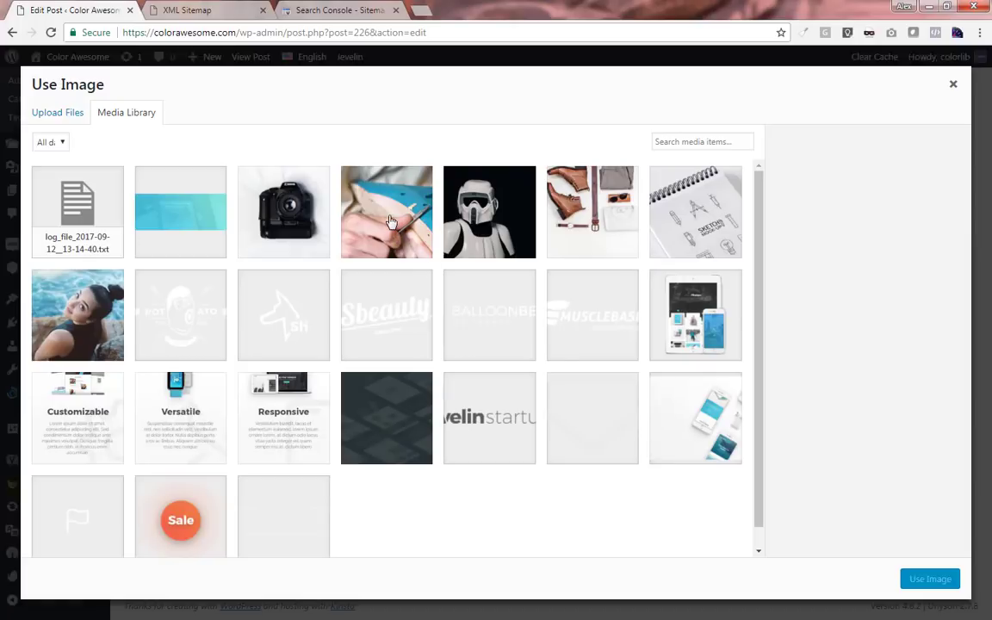
pyautogui.click(390, 222)
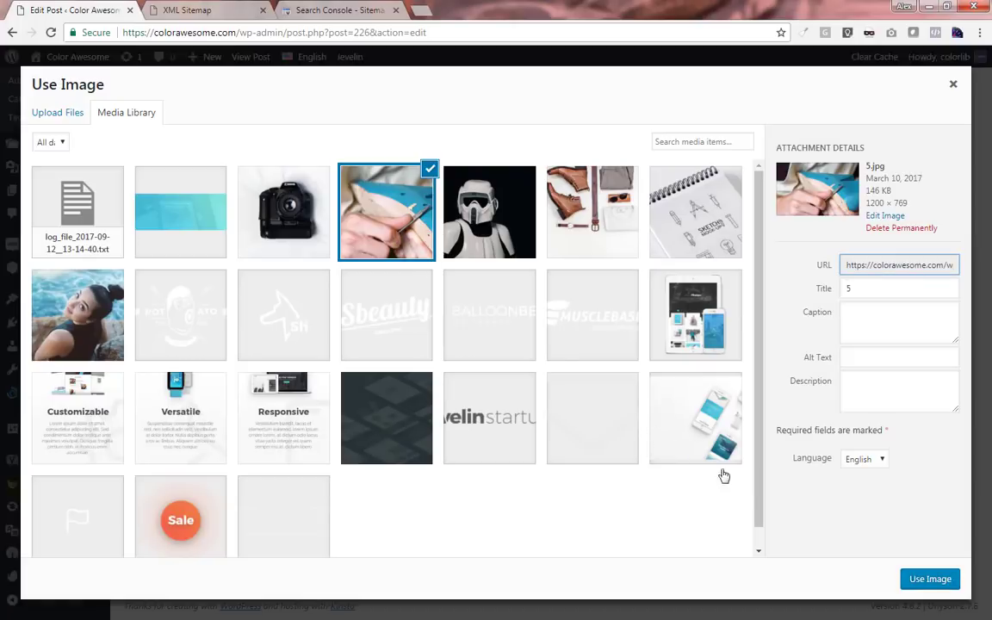
pyautogui.click(933, 585)
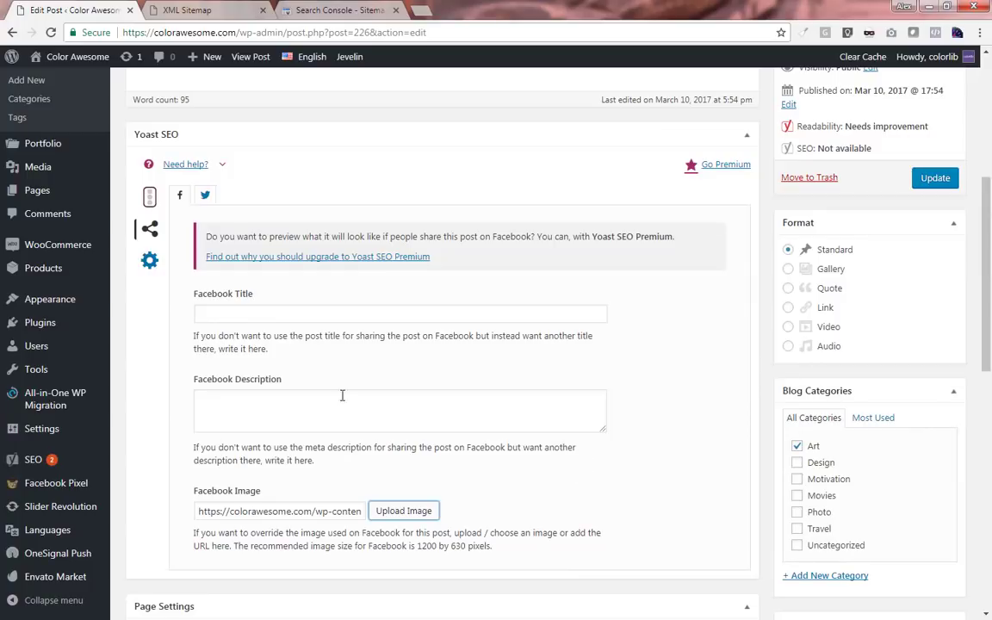
# Check the post's Twitter sharing settings in Yoast and return to the beginning of the post
pyautogui.click(205, 195)
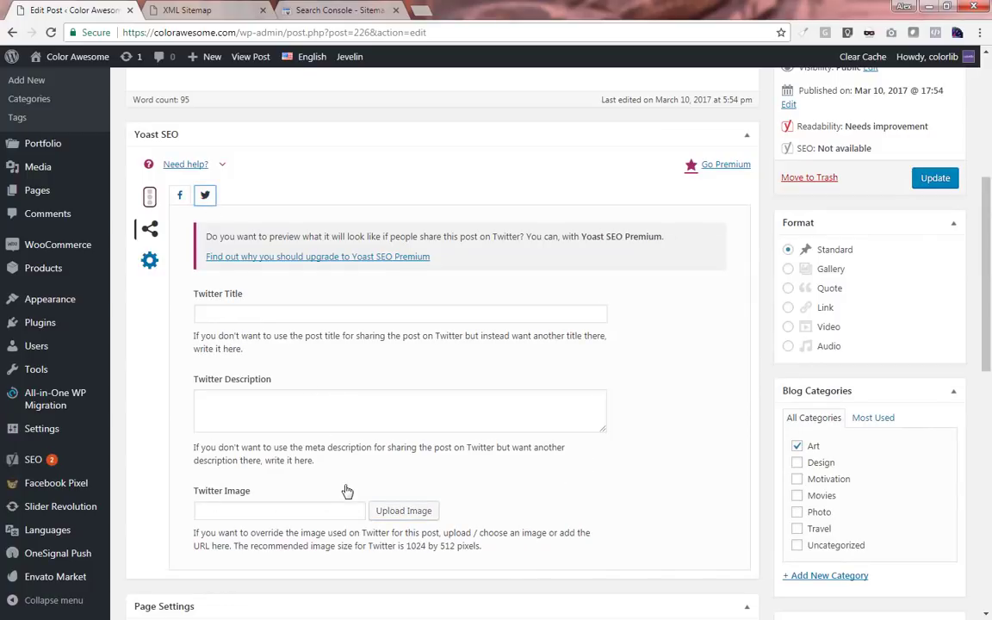
pyautogui.click(149, 228)
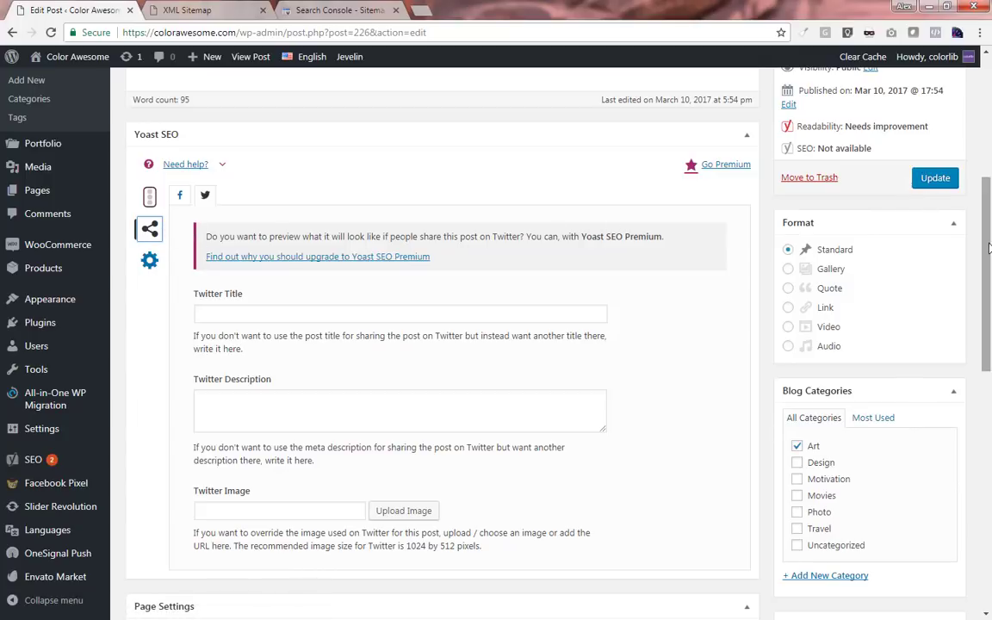
pyautogui.scroll(1, 989, 118)
pyautogui.scroll(3, 990, 118)
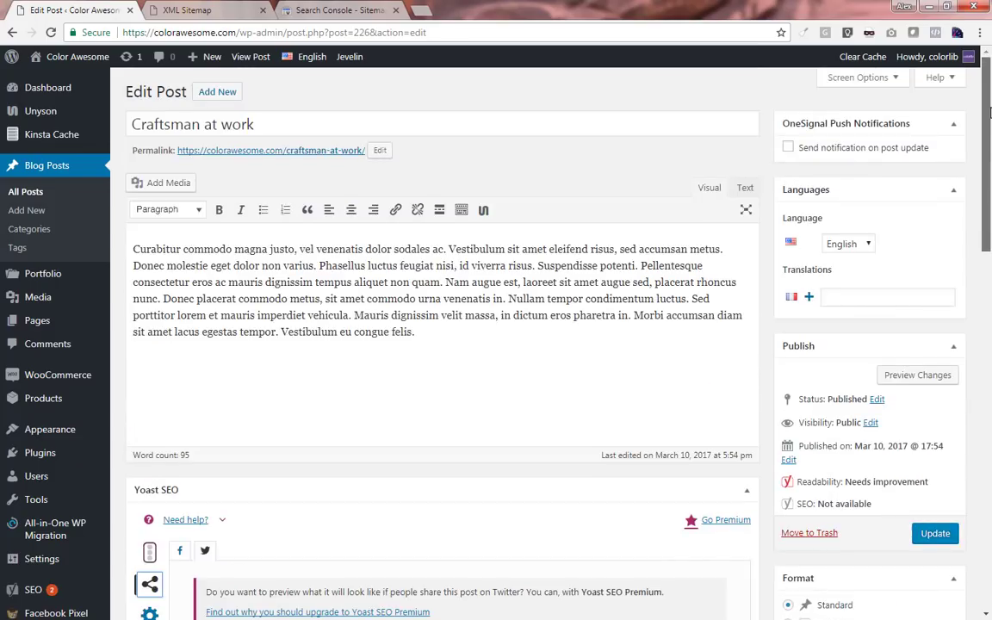